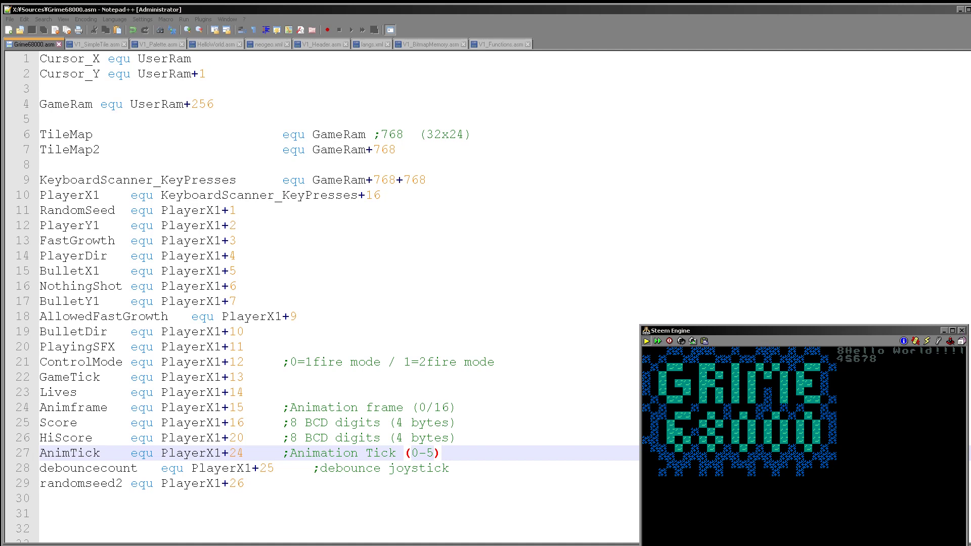
# - Close the Atari ST emulator and return to the Notepad++ source file
pyautogui.click(963, 333)
pyautogui.click(709, 195)
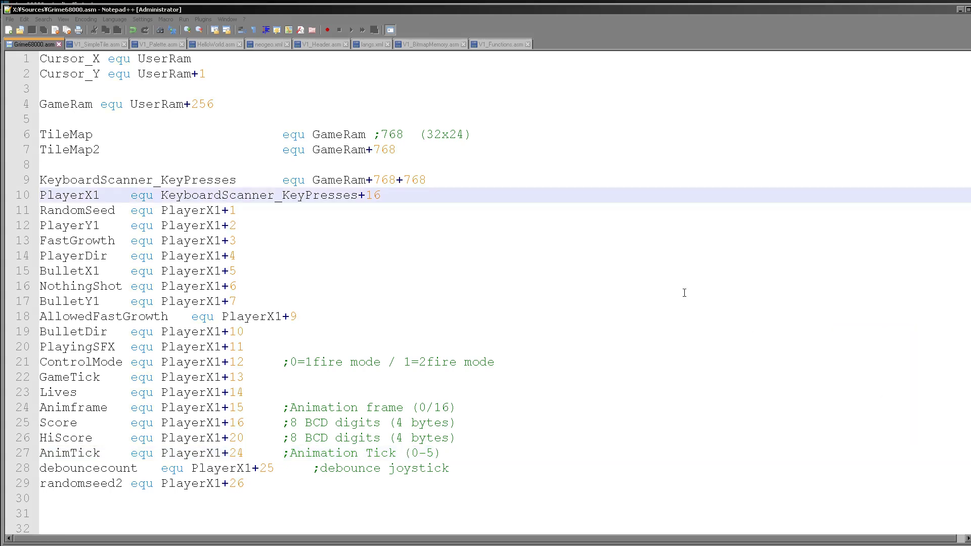
pyautogui.click(646, 271)
# - Run the Amiga vasm build, start the demo at the AROS prompt, then close FS-UAE
pyautogui.press('F6')
pyautogui.press('Return')
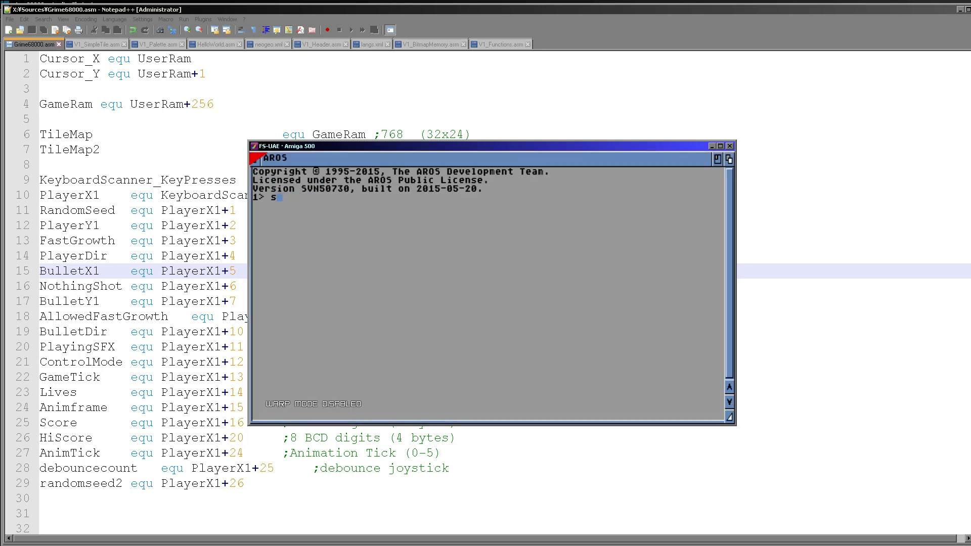
pyautogui.write('start')
pyautogui.press('Return')
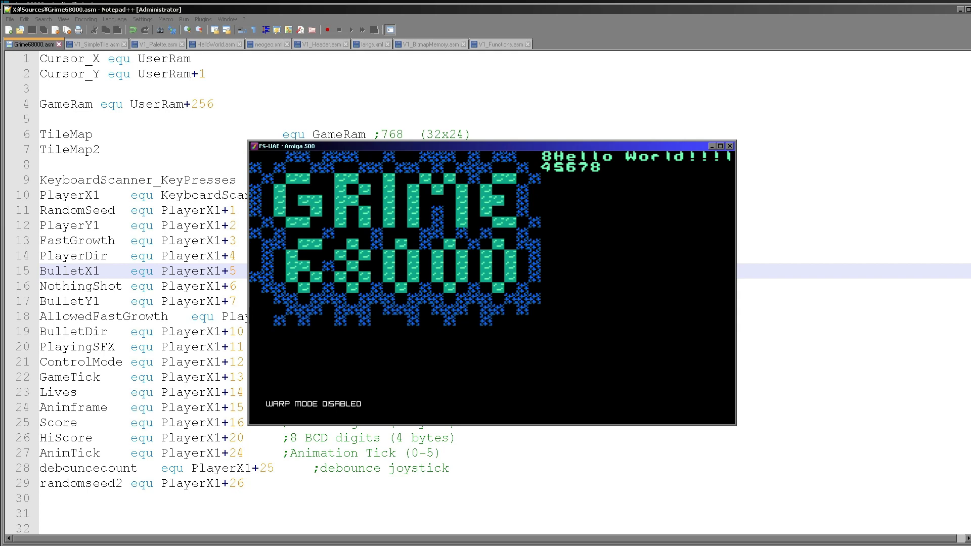
pyautogui.hotkey('alt', 'F4')
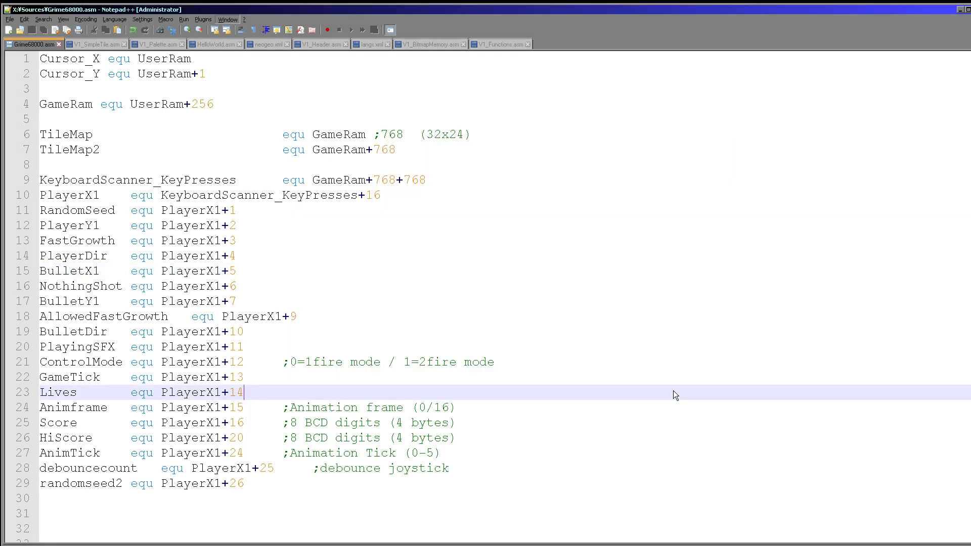
# - Run the vasm GEN build in Kega Fusion, then close the Genesis emulator
pyautogui.click(681, 416)
pyautogui.press('F6')
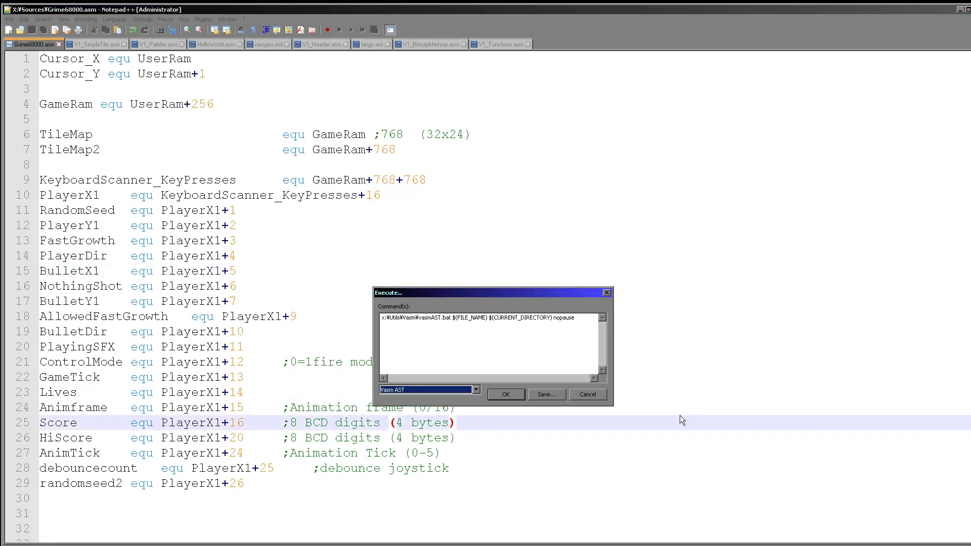
pyautogui.press('Return')
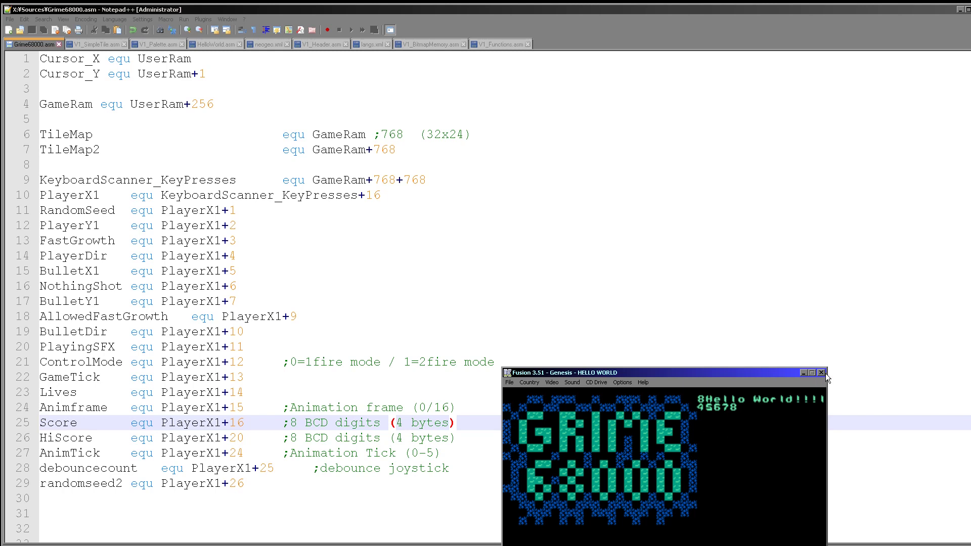
pyautogui.click(823, 373)
# - Run the vasm NEO build in MAME past the ROM warning, then close it
pyautogui.press('F6')
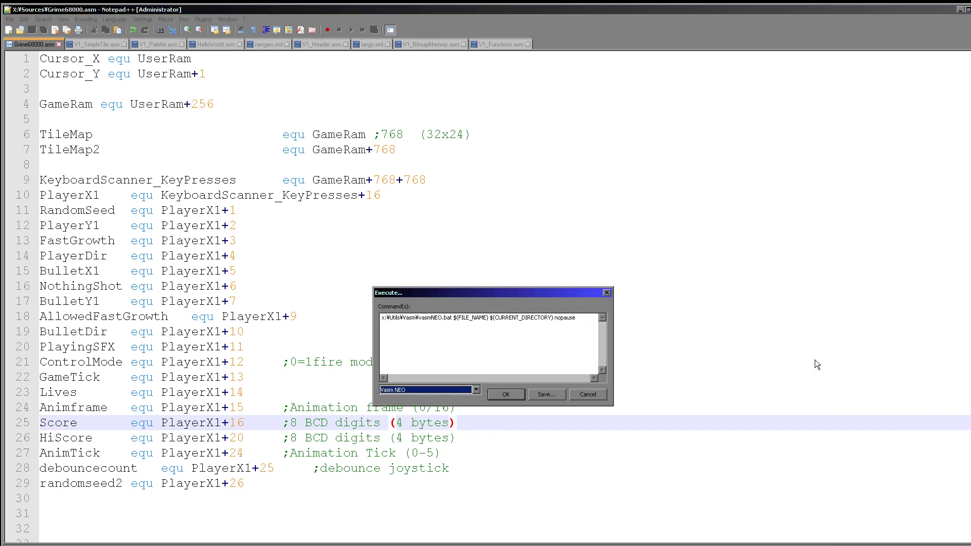
pyautogui.press('Return')
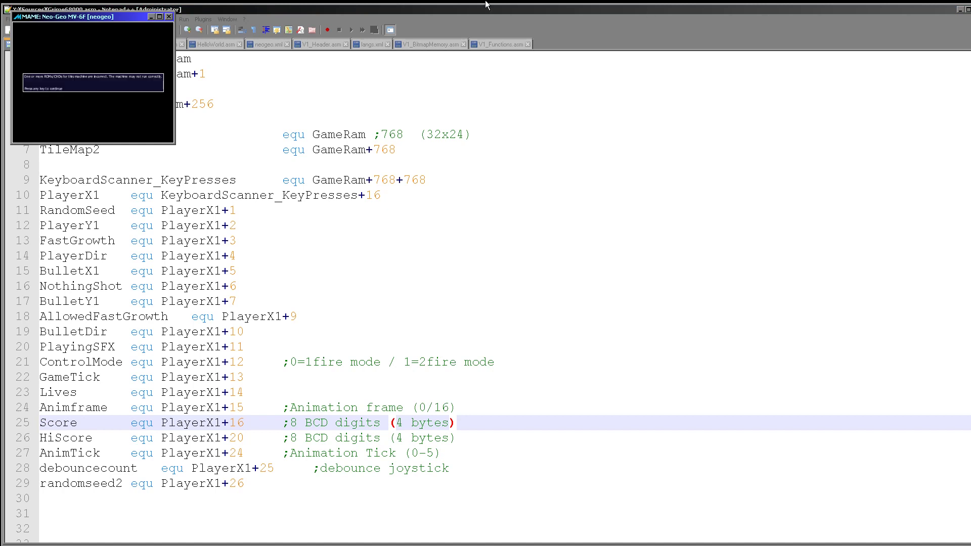
pyautogui.press('Return')
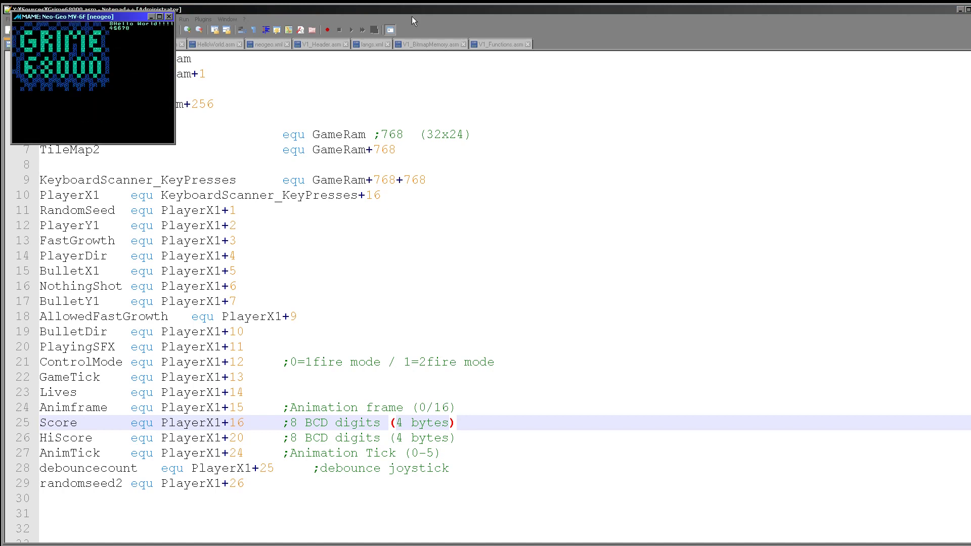
pyautogui.click(168, 17)
pyautogui.click(366, 303)
# - Launch the X68000 vasm build in WinX68k HighSpeed to show the GRIME 68000 logo
pyautogui.press('F6')
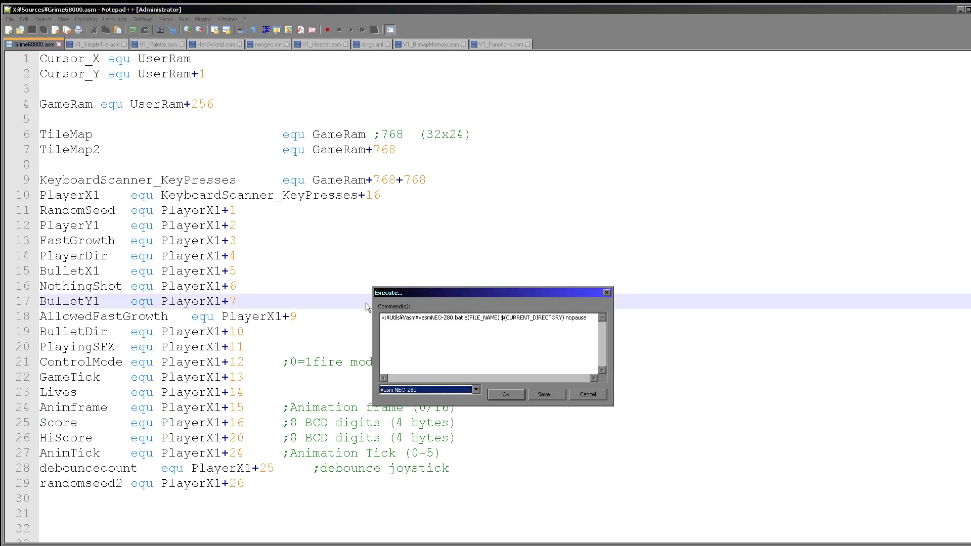
pyautogui.press('Return')
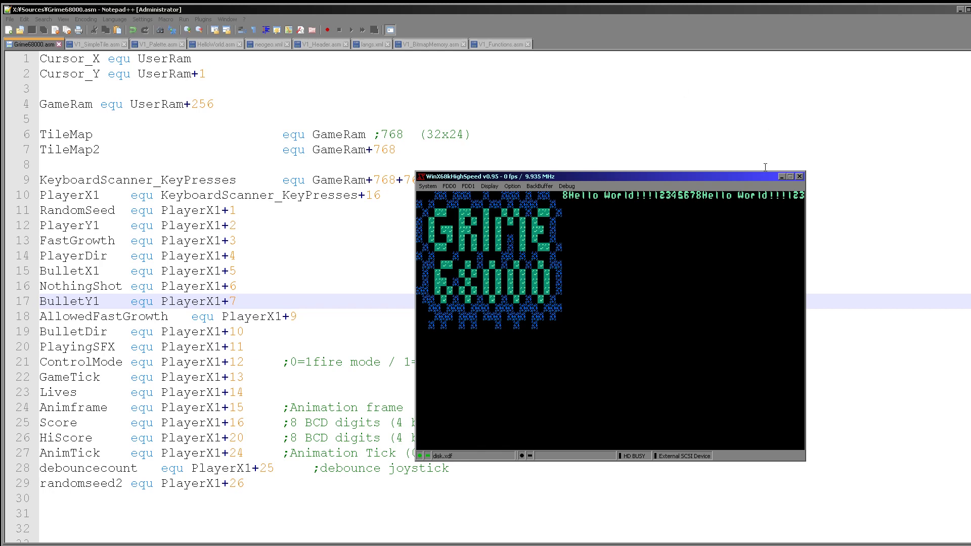
pyautogui.click(801, 176)
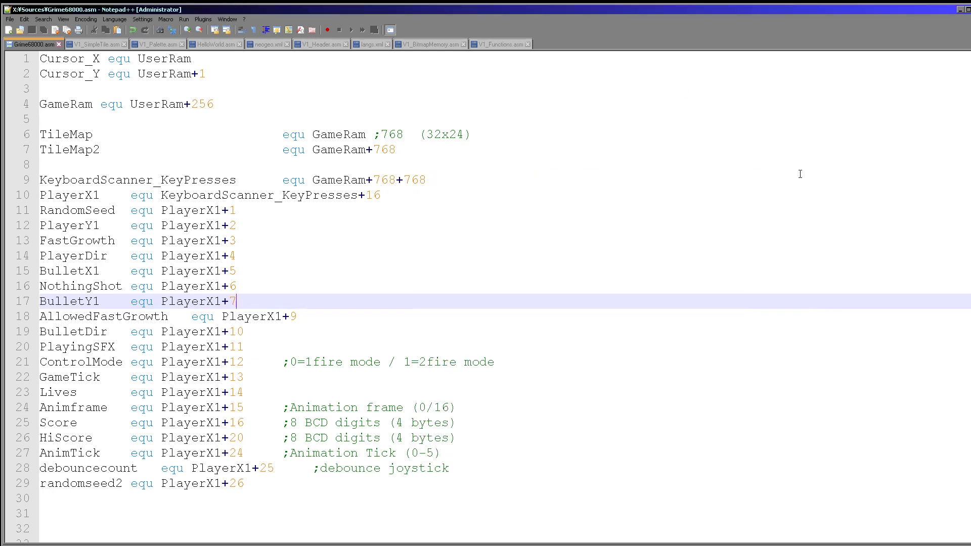
pyautogui.click(670, 225)
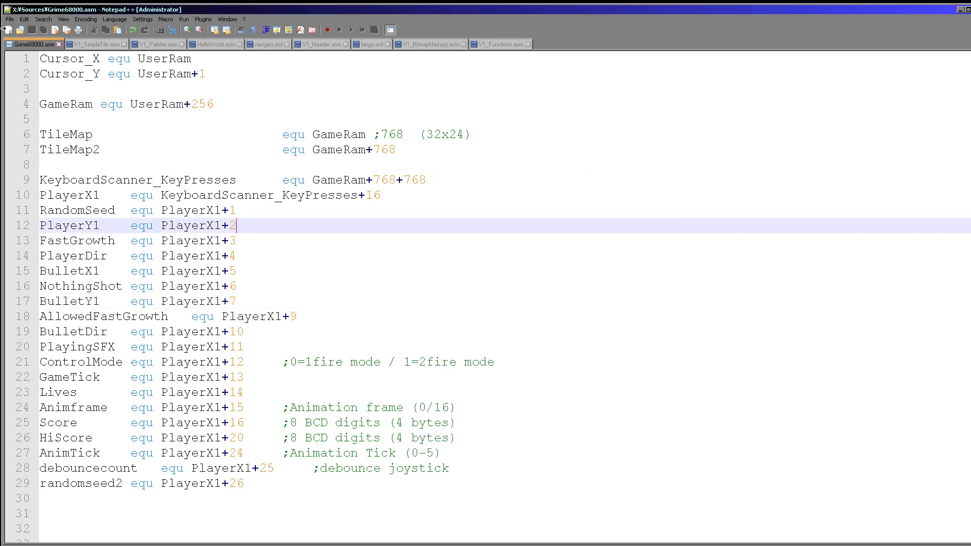
pyautogui.click(437, 320)
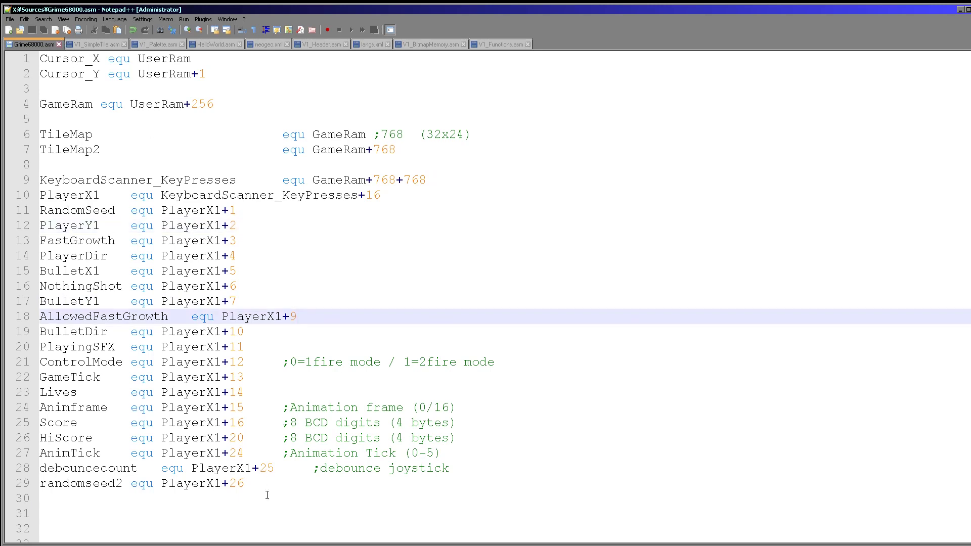
pyautogui.moveTo(268, 494); pyautogui.dragTo(131, 150)
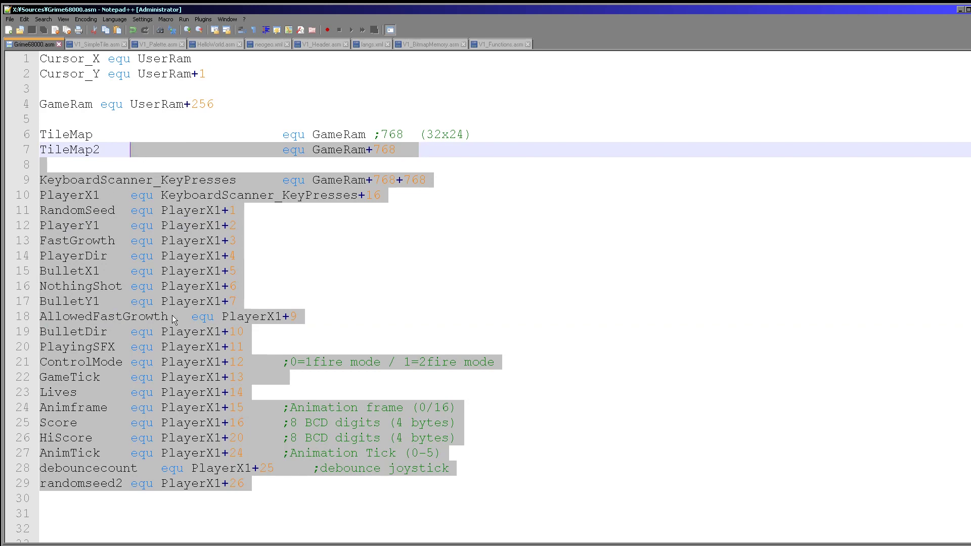
pyautogui.scroll(-5, 198, 365)
pyautogui.scroll(-5, 205, 365)
pyautogui.scroll(-5, 213, 367)
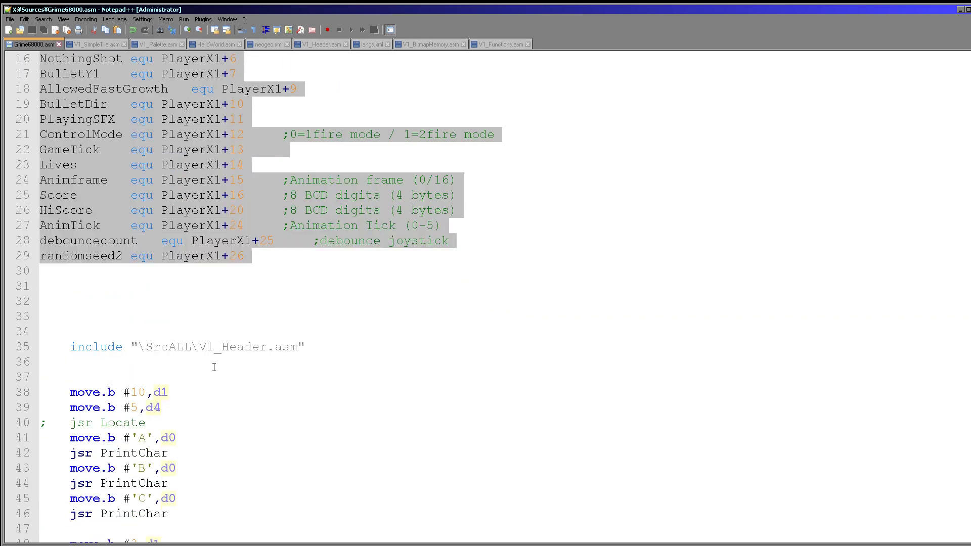
pyautogui.scroll(5, 215, 366)
pyautogui.scroll(5, 214, 366)
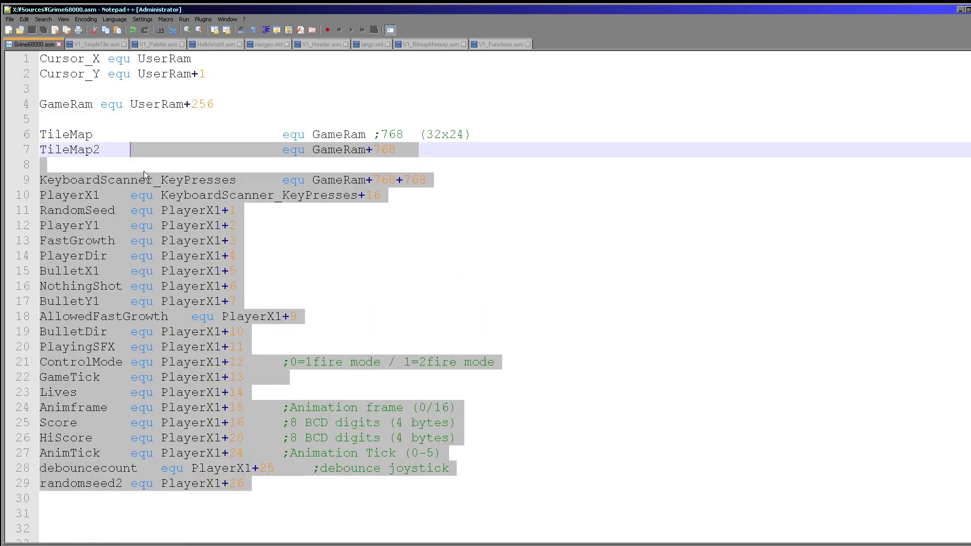
pyautogui.click(155, 375)
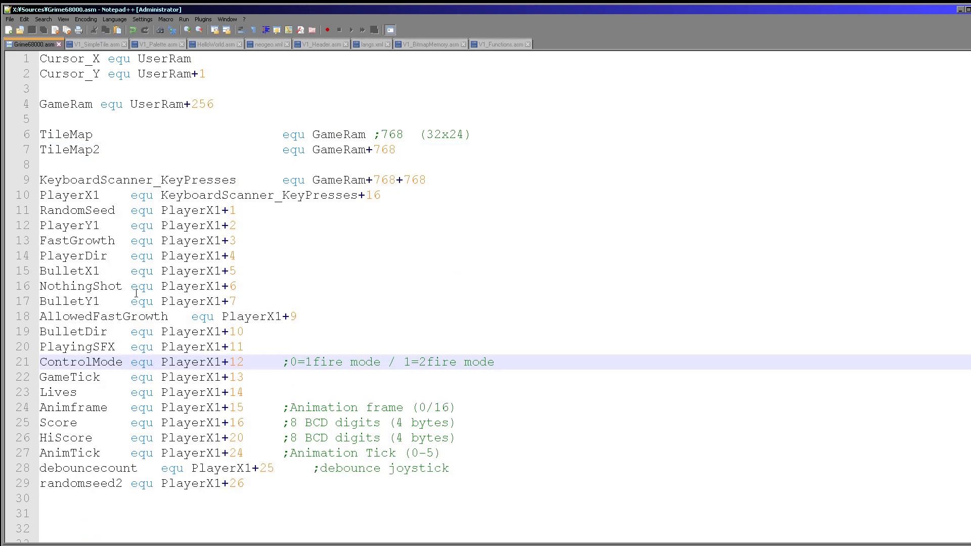
pyautogui.click(78, 105)
pyautogui.doubleClick(157, 104)
pyautogui.scroll(-5, 213, 189)
pyautogui.scroll(-5, 212, 190)
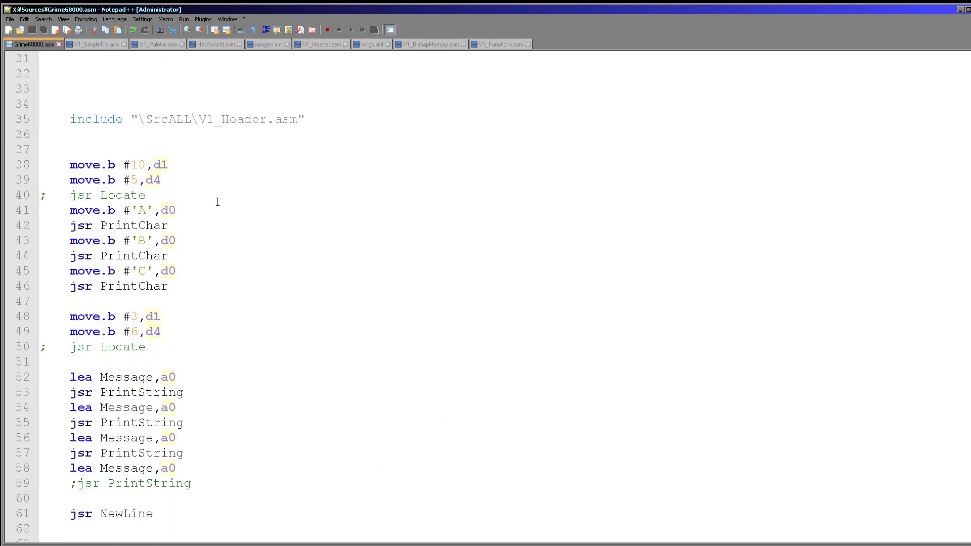
pyautogui.scroll(-3, 221, 199)
pyautogui.scroll(-8, 212, 189)
pyautogui.scroll(-15, 212, 189)
pyautogui.scroll(10, 212, 190)
pyautogui.scroll(10, 213, 190)
pyautogui.scroll(10, 924, 471)
pyautogui.scroll(-15, 924, 471)
pyautogui.scroll(-8, 925, 471)
pyautogui.scroll(-2, 924, 485)
pyautogui.scroll(-6, 916, 489)
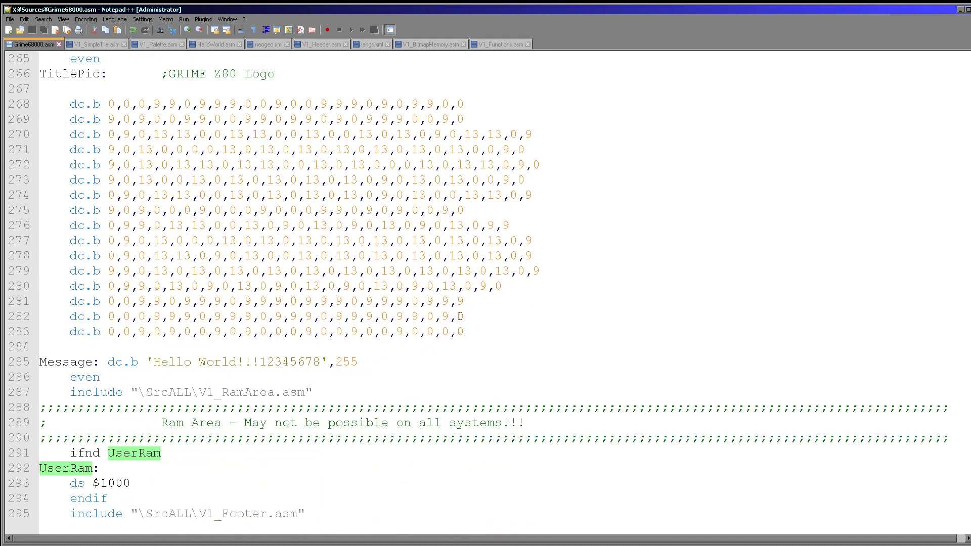
# - Look over the UserRam and RAM area lines, then select Z80 in the TitlePic comment
pyautogui.moveTo(98, 469); pyautogui.dragTo(46, 448)
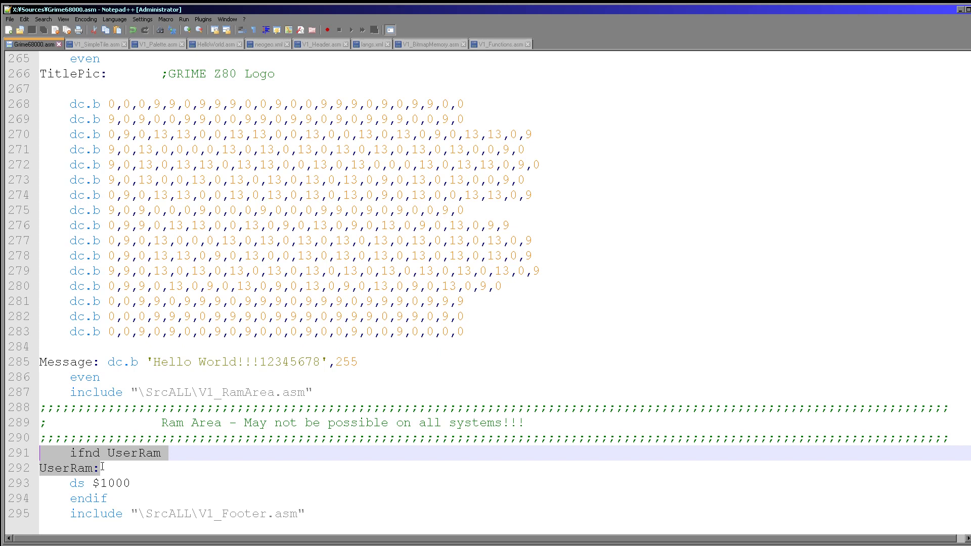
pyautogui.moveTo(323, 468)
pyautogui.mouseDown()
pyautogui.moveTo(324, 395)
pyautogui.moveTo(48, 390)
pyautogui.mouseUp()
pyautogui.click(333, 393)
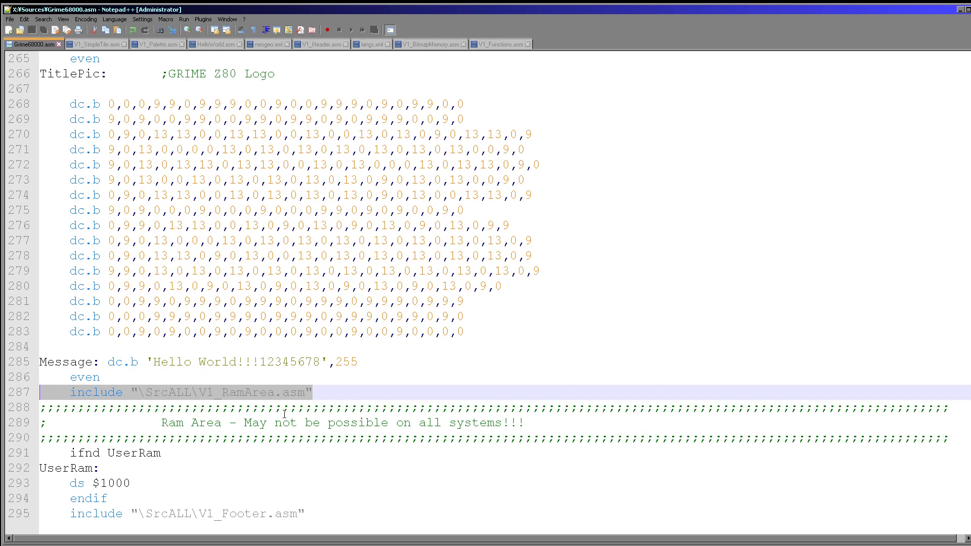
pyautogui.doubleClick(68, 468)
pyautogui.moveTo(70, 452); pyautogui.dragTo(132, 457)
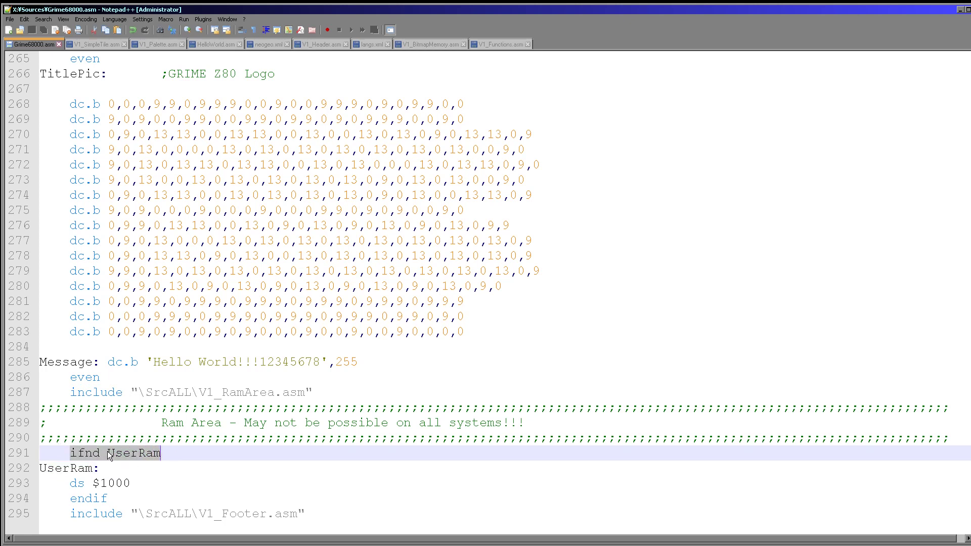
pyautogui.doubleClick(141, 455)
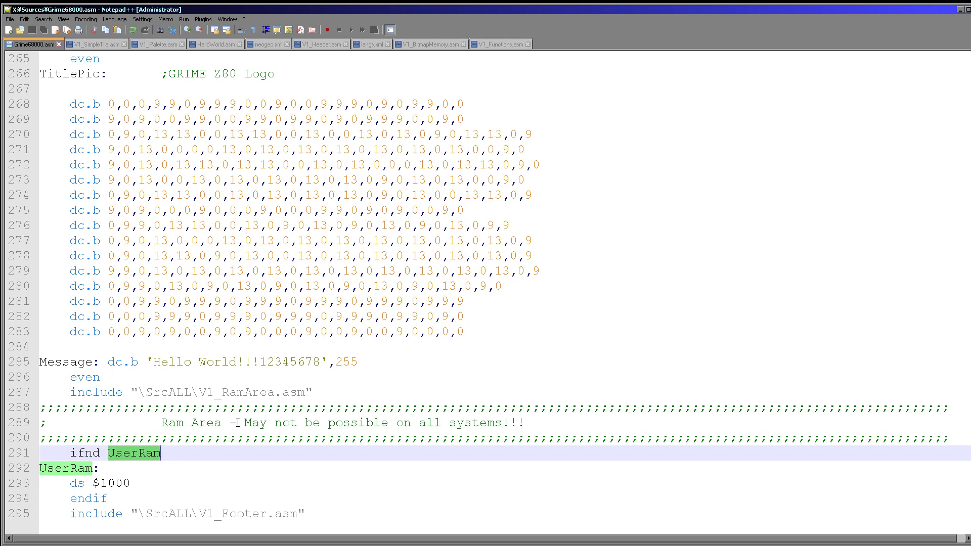
pyautogui.scroll(1, 260, 446)
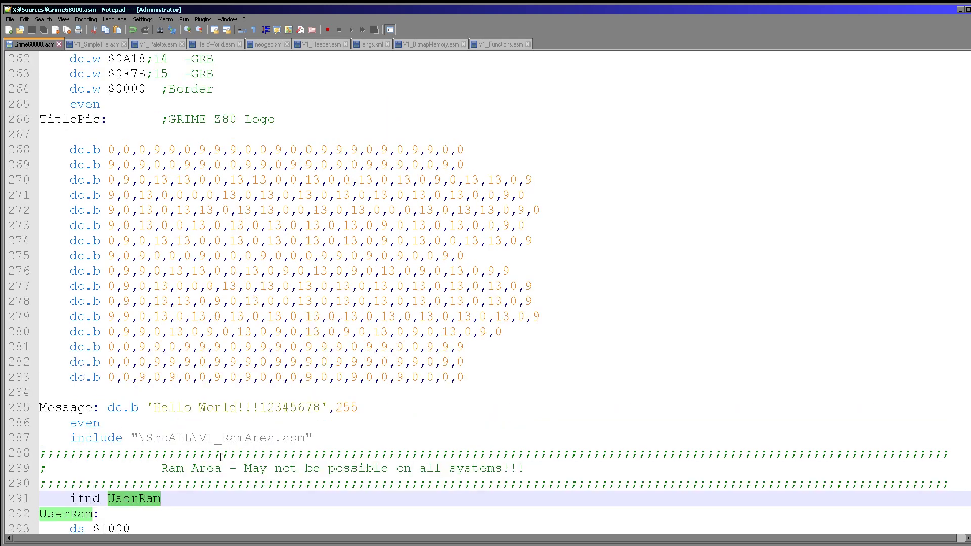
pyautogui.scroll(1, 195, 467)
pyautogui.scroll(-2, 244, 462)
pyautogui.scroll(2, 286, 468)
pyautogui.scroll(2, 273, 455)
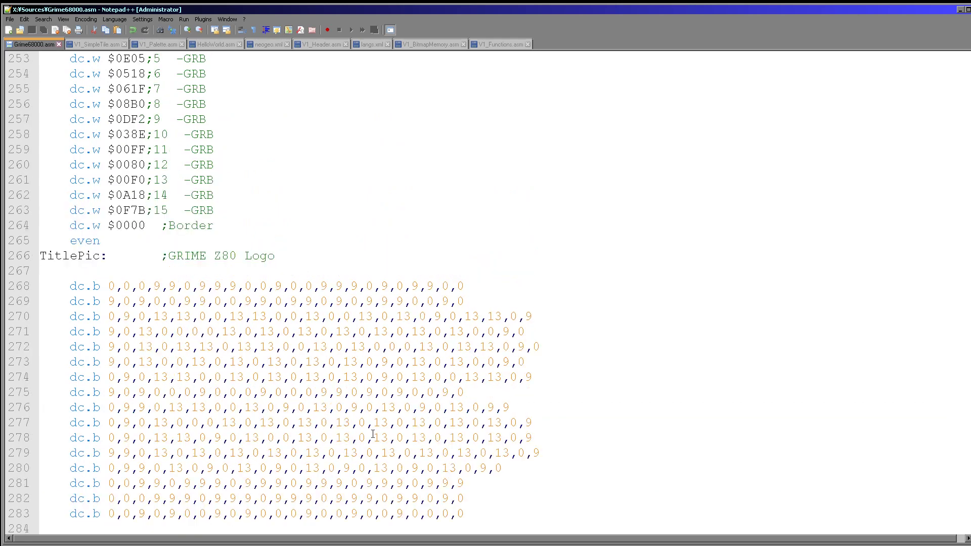
pyautogui.doubleClick(225, 260)
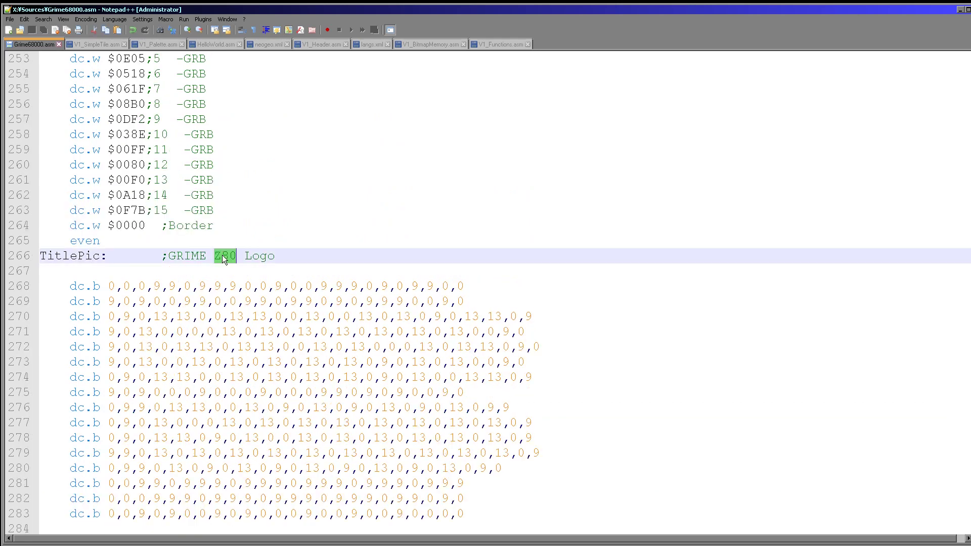
pyautogui.write('68000')
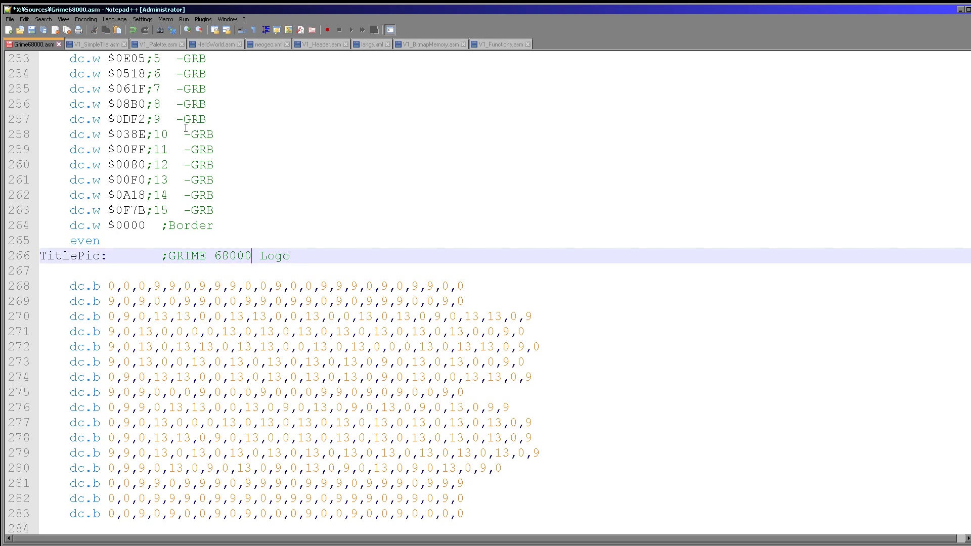
pyautogui.scroll(4, 185, 228)
pyautogui.scroll(4, 175, 303)
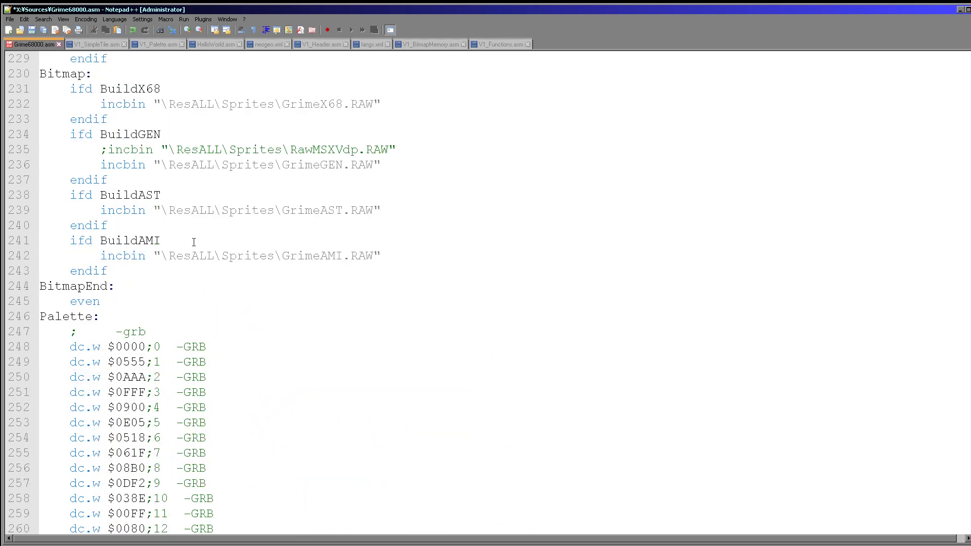
pyautogui.scroll(1, 284, 347)
pyautogui.scroll(3, 302, 392)
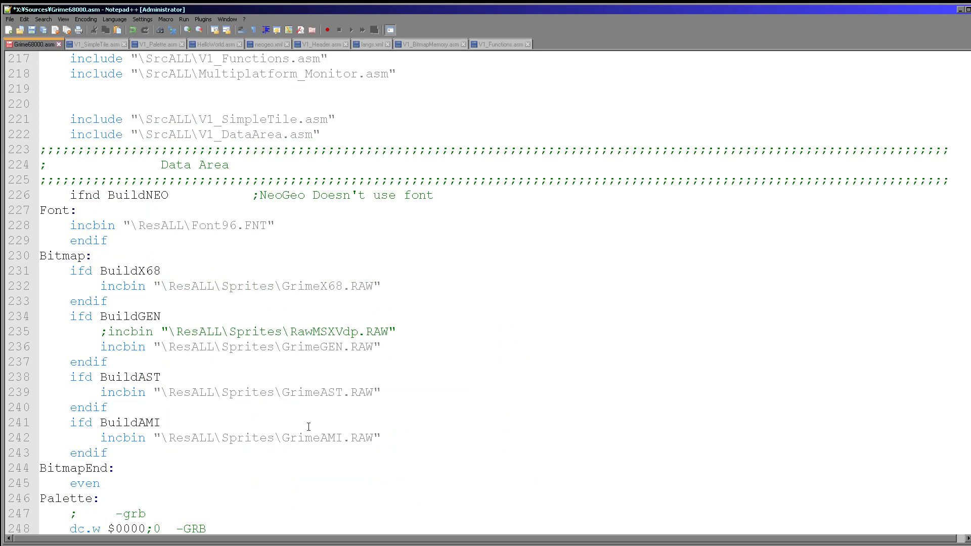
pyautogui.scroll(1, 200, 332)
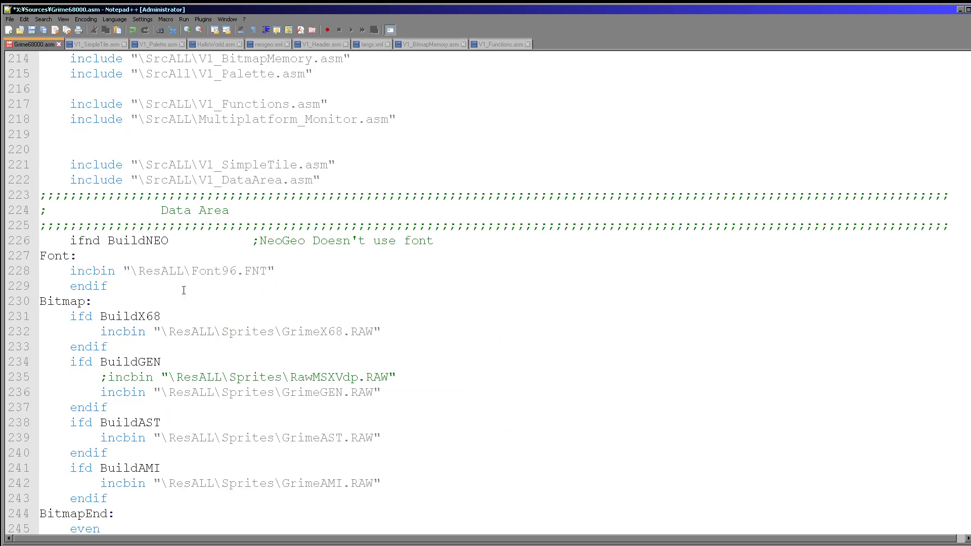
pyautogui.scroll(3, 168, 284)
pyautogui.scroll(1, 167, 284)
pyautogui.scroll(-5, 267, 396)
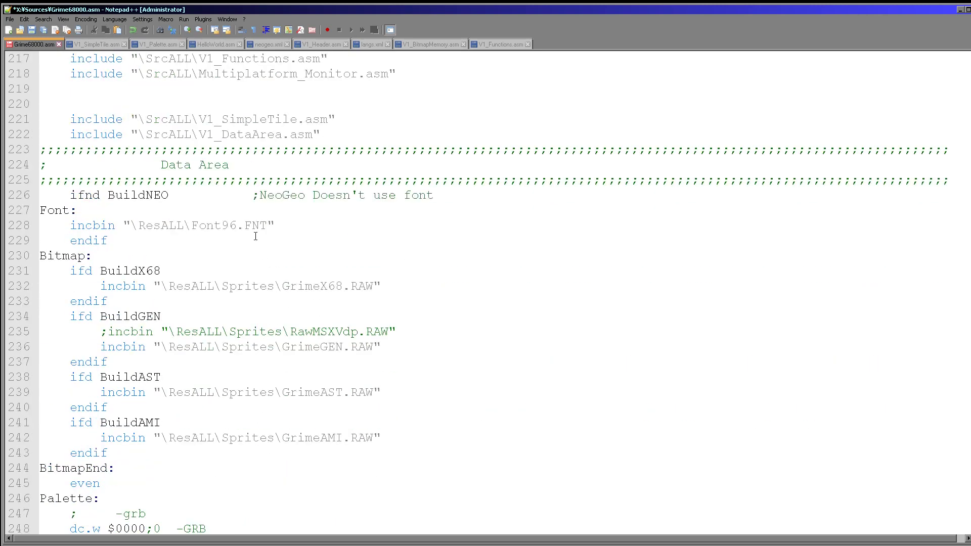
pyautogui.moveTo(256, 240); pyautogui.dragTo(145, 211)
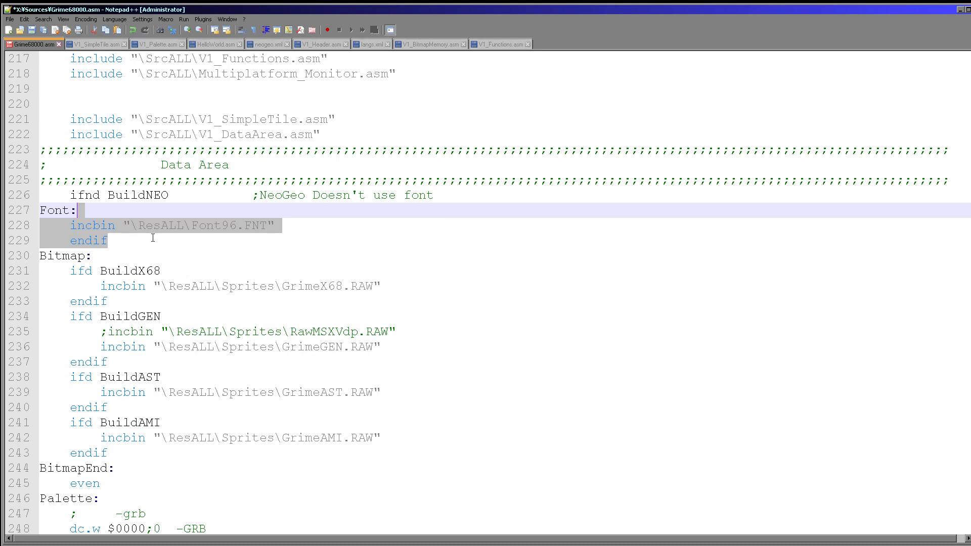
pyautogui.scroll(8, 351, 358)
pyautogui.scroll(7, 351, 359)
pyautogui.scroll(-4, 352, 359)
pyautogui.scroll(-5, 351, 359)
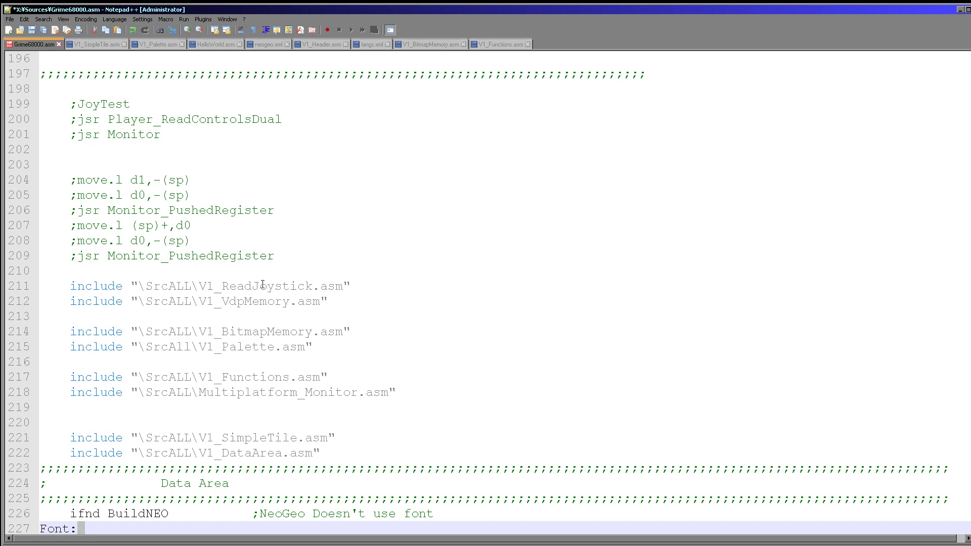
pyautogui.scroll(5, 262, 285)
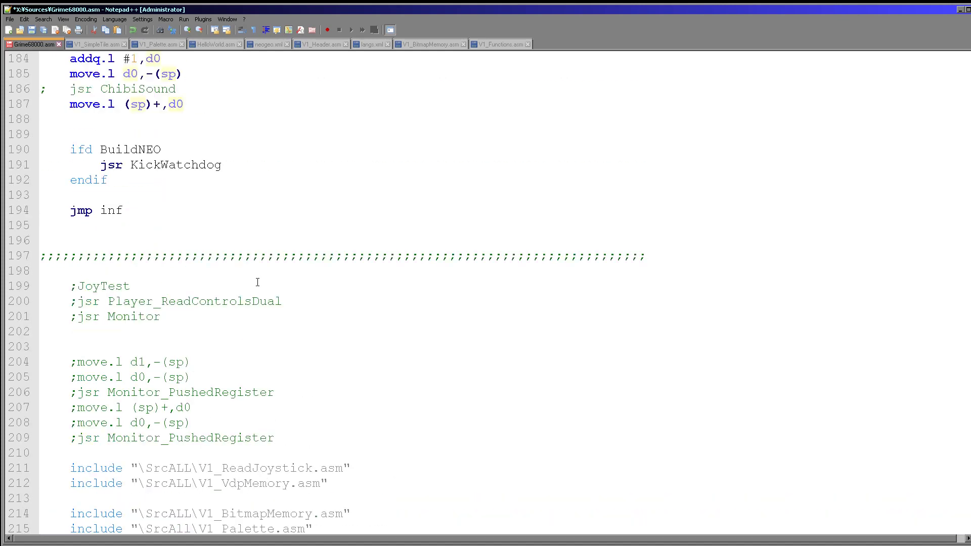
pyautogui.scroll(8, 243, 281)
pyautogui.scroll(4, 227, 277)
pyautogui.scroll(4, 207, 271)
pyautogui.scroll(2, 208, 271)
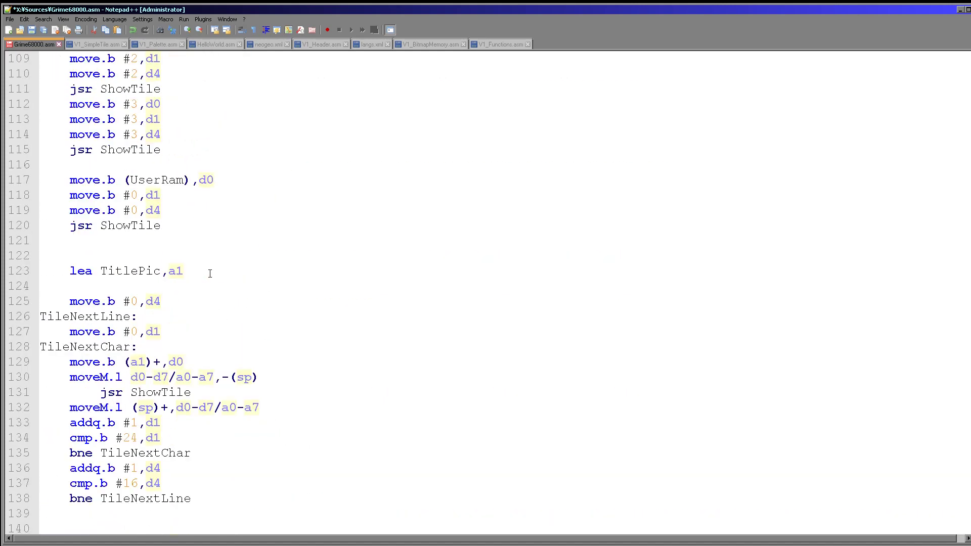
pyautogui.scroll(-2, 236, 304)
# - Highlight the occurrences of ShowTile, TitlePic, a1 and d0 in the tile loop
pyautogui.doubleClick(167, 256)
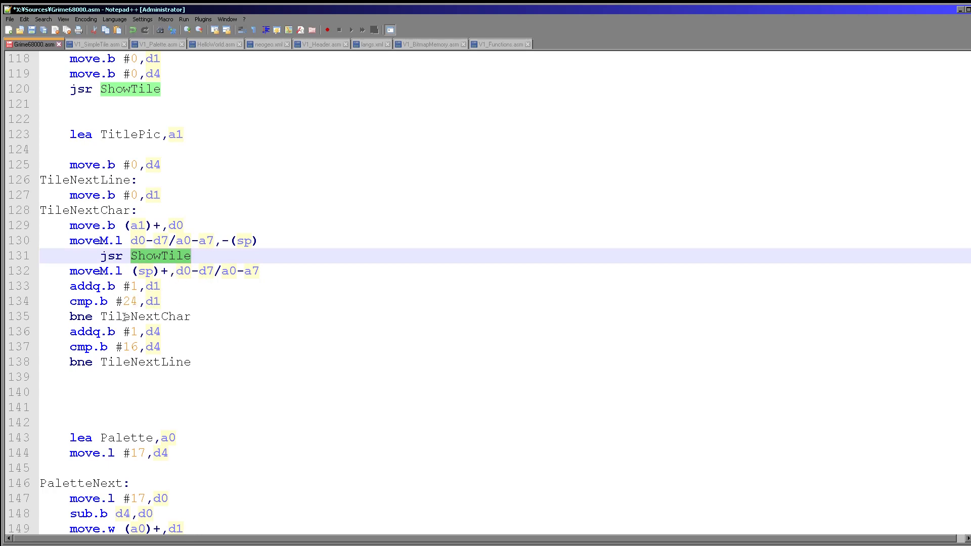
pyautogui.scroll(3, 121, 243)
pyautogui.doubleClick(125, 270)
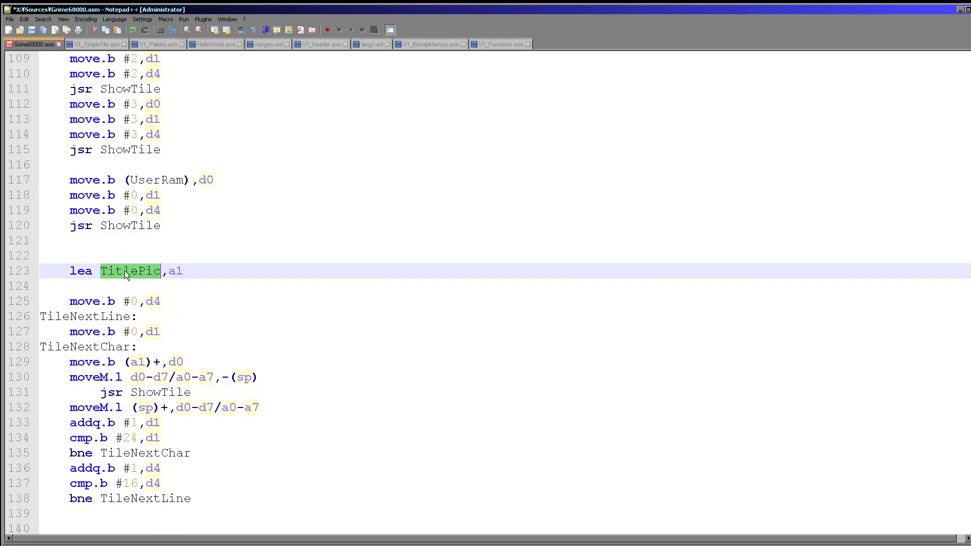
pyautogui.doubleClick(176, 271)
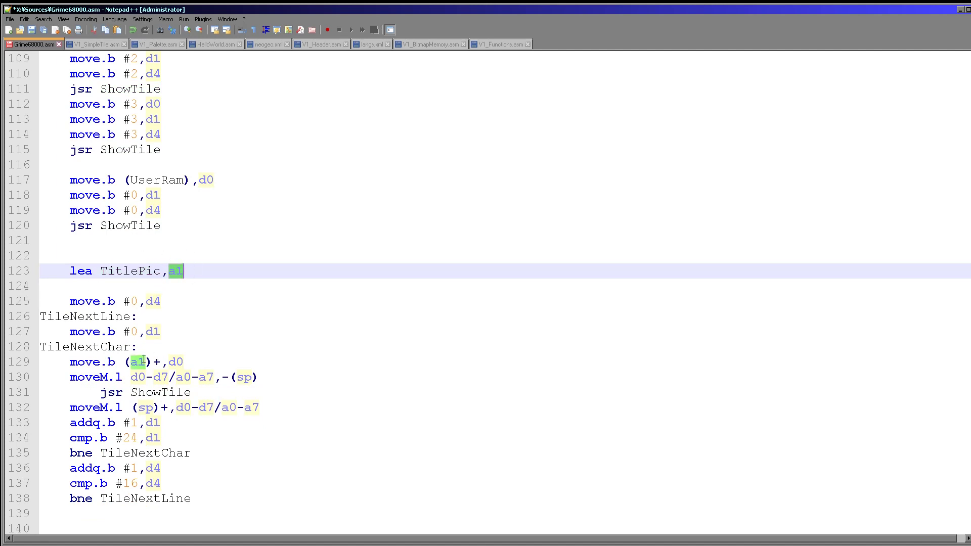
pyautogui.doubleClick(175, 362)
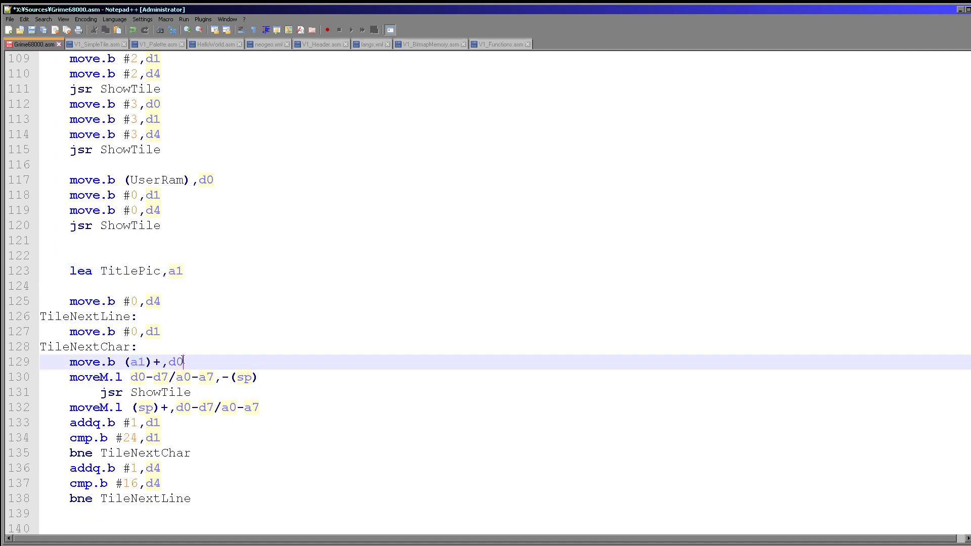
# - Re-highlight register a1 and the ShowTile calls, then drag Regmap.txt into view
pyautogui.doubleClick(135, 362)
pyautogui.click(156, 362)
pyautogui.click(196, 362)
pyautogui.doubleClick(176, 362)
pyautogui.doubleClick(161, 392)
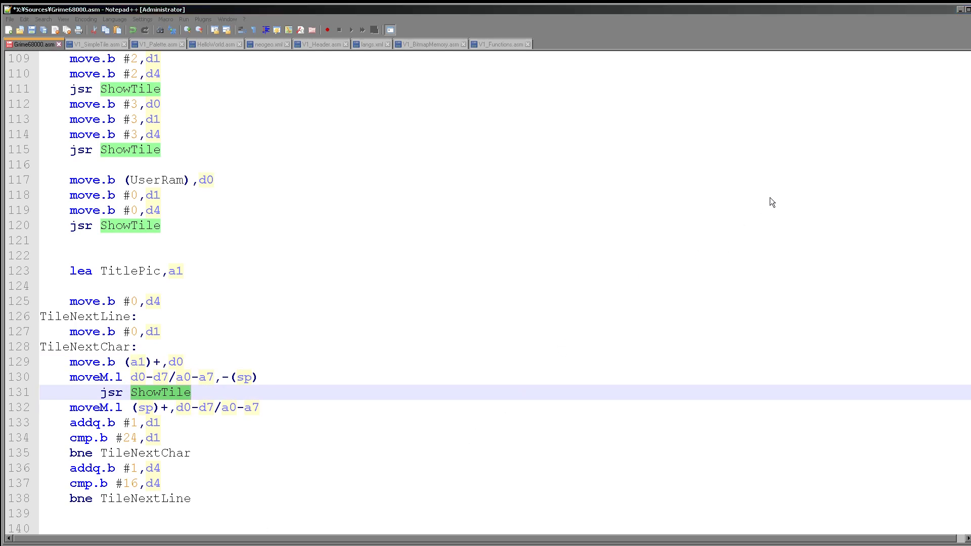
pyautogui.moveTo(964, 203); pyautogui.dragTo(773, 200)
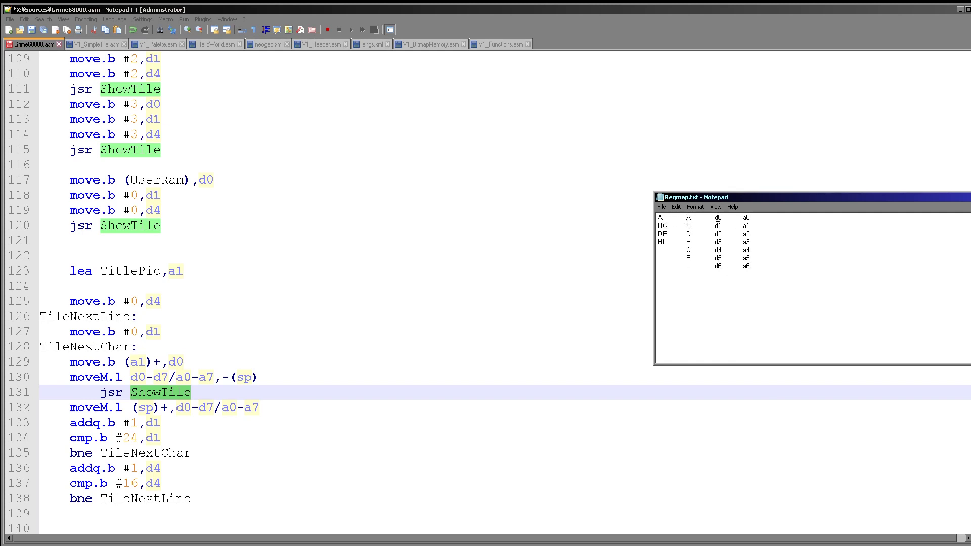
pyautogui.doubleClick(663, 225)
pyautogui.doubleClick(690, 227)
pyautogui.click(708, 257)
pyautogui.doubleClick(719, 225)
pyautogui.click(689, 251)
pyautogui.doubleClick(689, 250)
pyautogui.click(719, 251)
pyautogui.doubleClick(689, 258)
pyautogui.click(719, 244)
pyautogui.doubleClick(718, 226)
pyautogui.moveTo(751, 273); pyautogui.dragTo(672, 218)
pyautogui.click(772, 281)
pyautogui.doubleClick(661, 226)
pyautogui.doubleClick(718, 226)
pyautogui.click(718, 251)
pyautogui.moveTo(751, 234); pyautogui.dragTo(749, 227)
pyautogui.click(748, 226)
pyautogui.doubleClick(747, 226)
pyautogui.scroll(3, 304, 266)
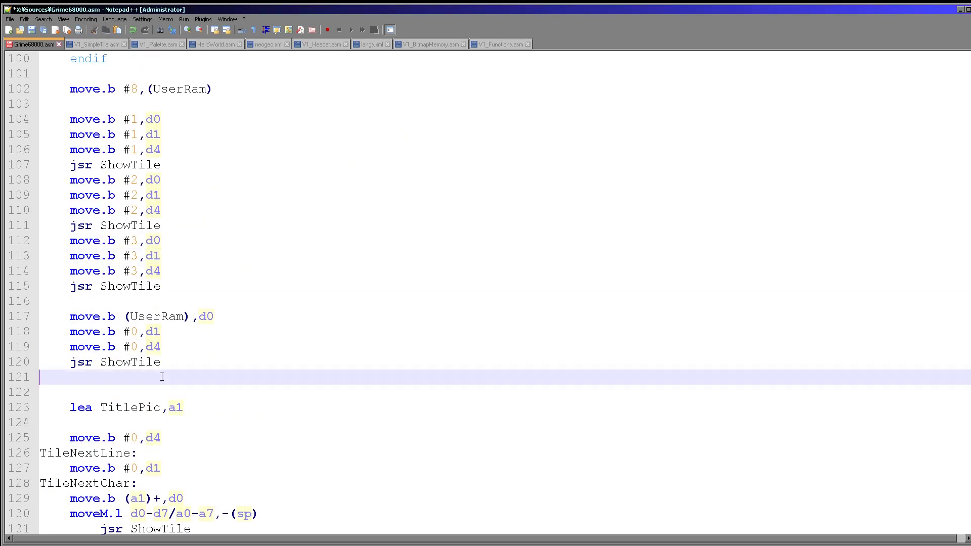
pyautogui.moveTo(174, 377)
pyautogui.mouseDown()
pyautogui.moveTo(47, 158)
pyautogui.moveTo(48, 112)
pyautogui.mouseUp()
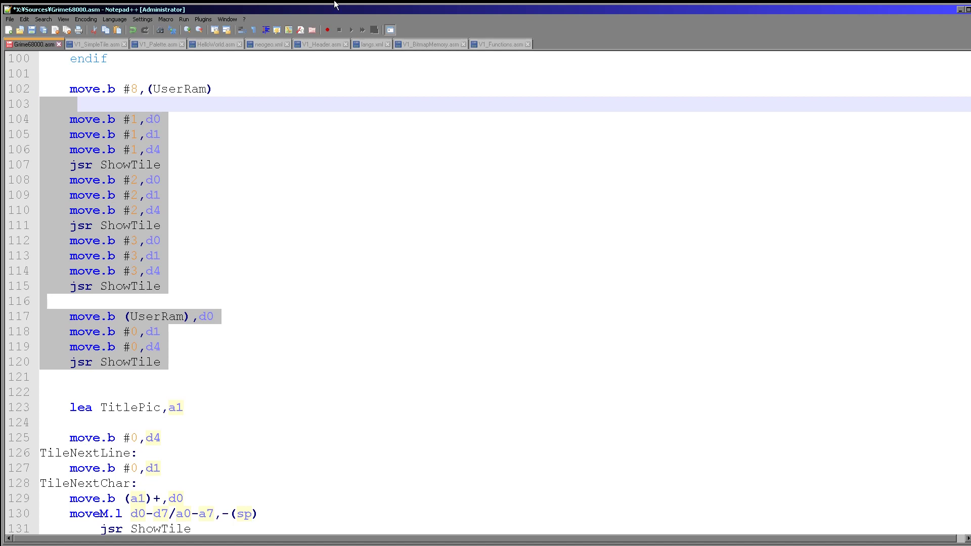
# - Comment out the test ShowTile calls on lines 101–120 with Ctrl+Q
pyautogui.doubleClick(180, 89)
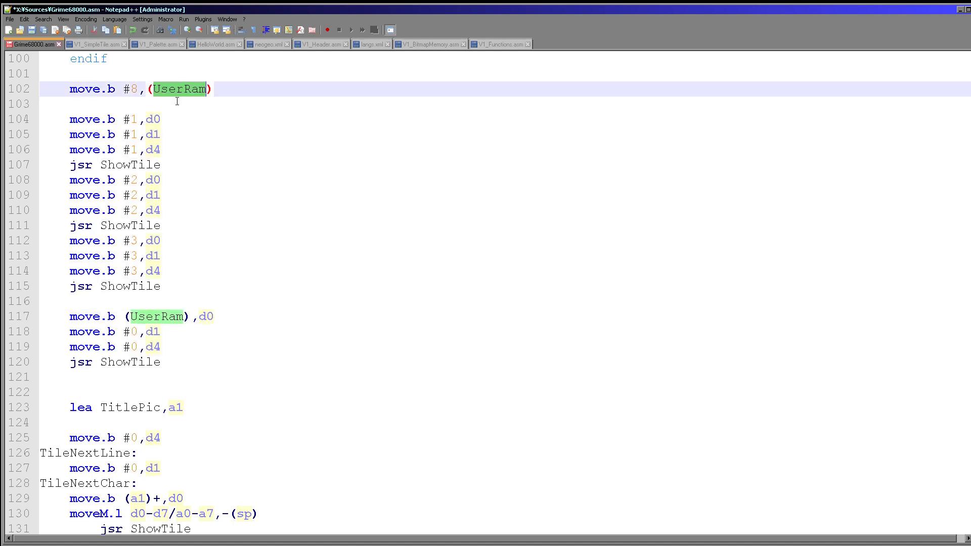
pyautogui.moveTo(174, 365); pyautogui.dragTo(244, 80)
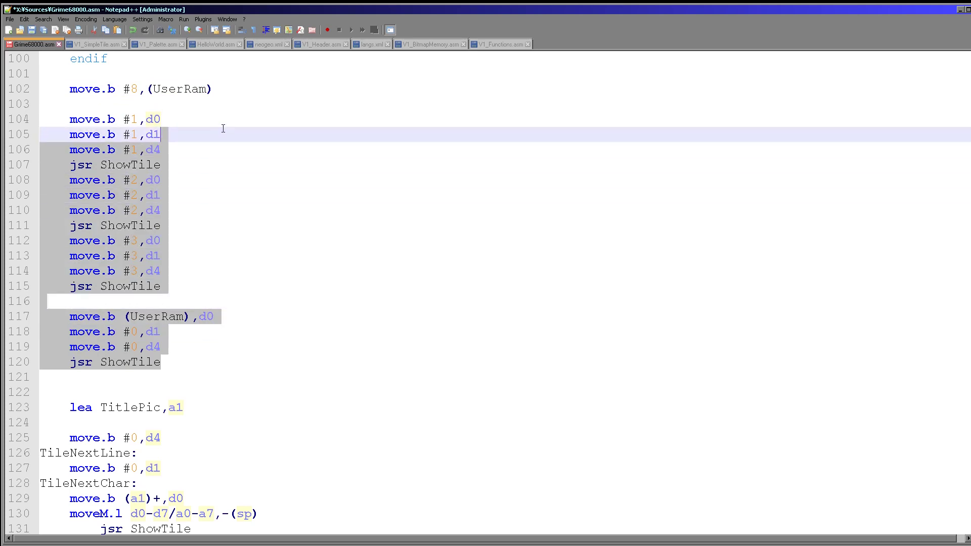
pyautogui.hotkey('ctrl', 'q')
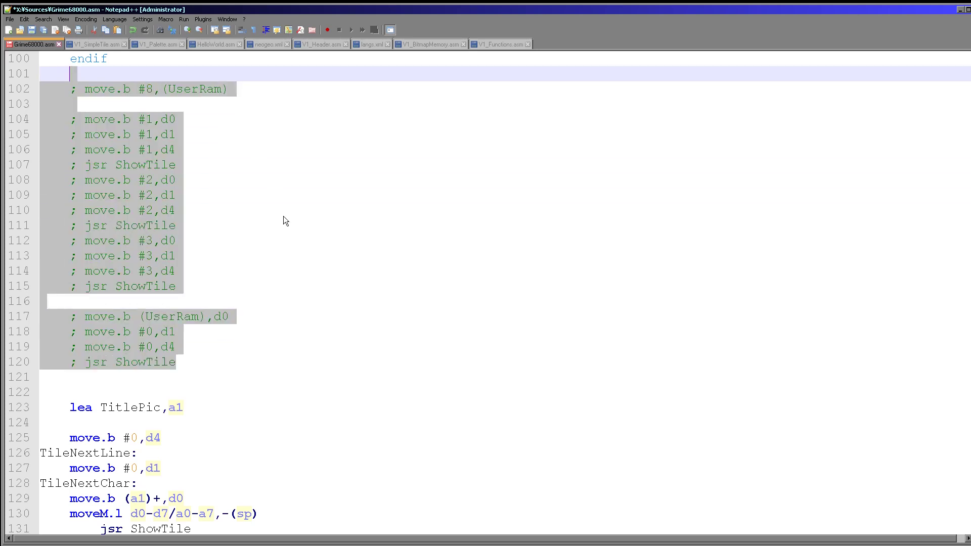
pyautogui.click(281, 211)
pyautogui.scroll(8, 275, 315)
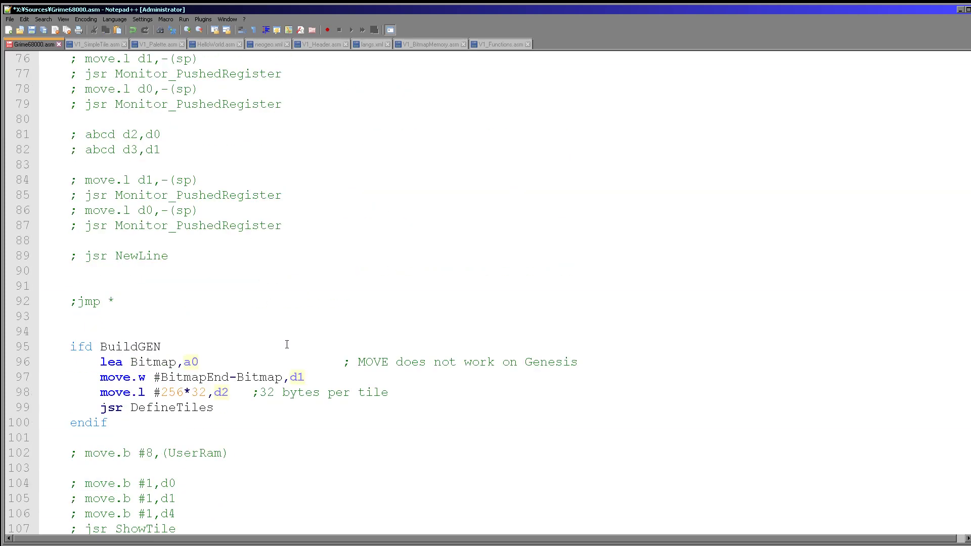
# - Select the BuildGEN tile-definition block
pyautogui.moveTo(108, 423); pyautogui.dragTo(161, 347)
pyautogui.click(327, 316)
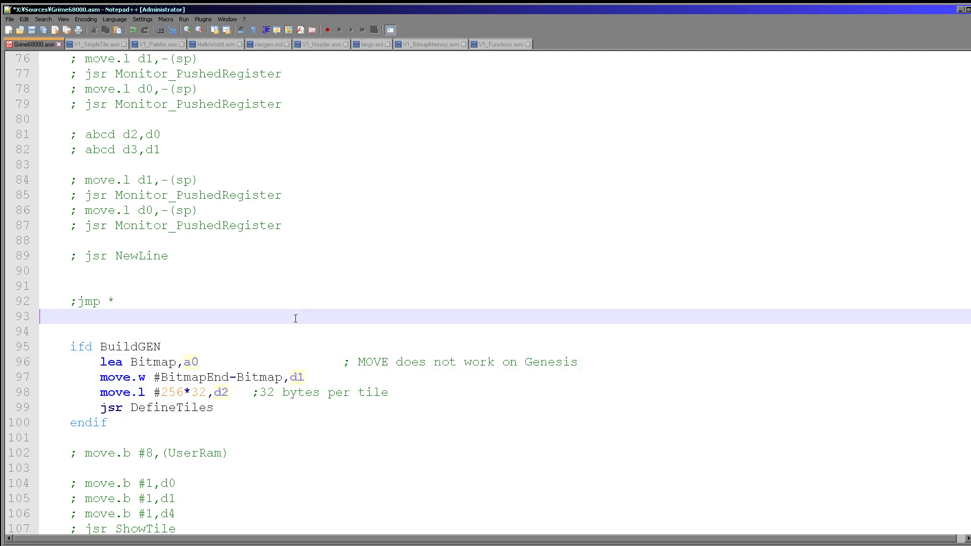
pyautogui.moveTo(74, 332)
pyautogui.mouseDown()
pyautogui.moveTo(238, 377)
pyautogui.moveTo(108, 423)
pyautogui.mouseUp()
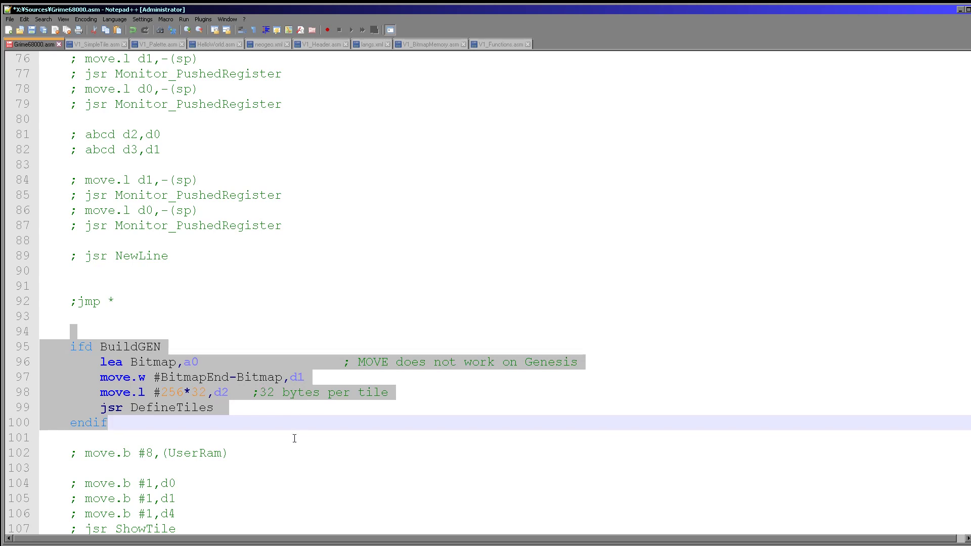
pyautogui.scroll(-2, 296, 448)
pyautogui.scroll(3, 303, 457)
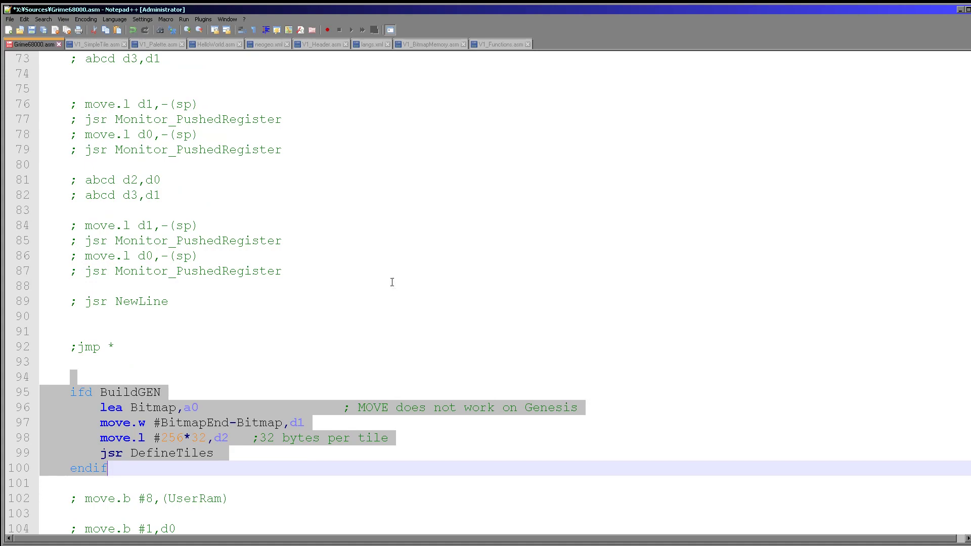
# - Switch to neogeo.xml and select the GrimeNEO file name on line 51
pyautogui.click(274, 47)
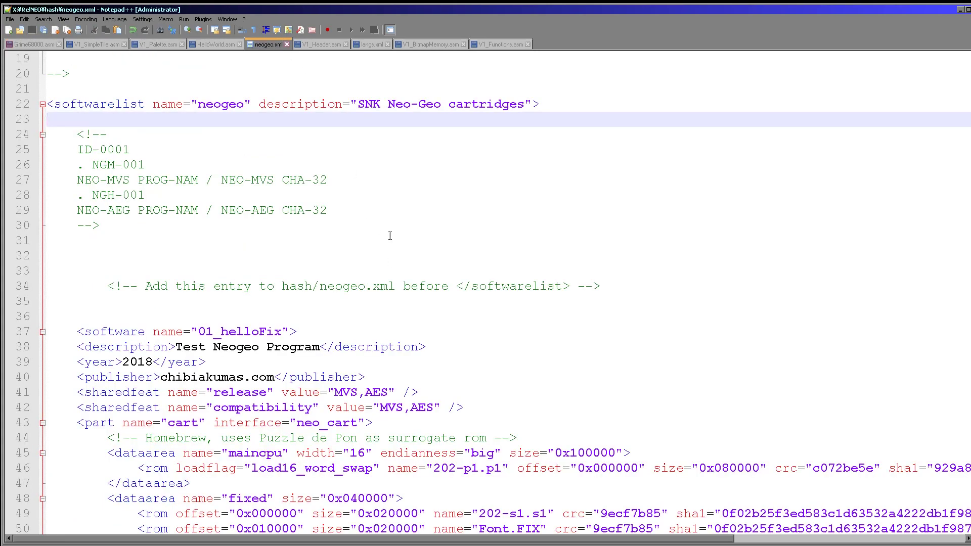
pyautogui.scroll(-2, 394, 239)
pyautogui.scroll(-2, 425, 303)
pyautogui.scroll(-1, 446, 350)
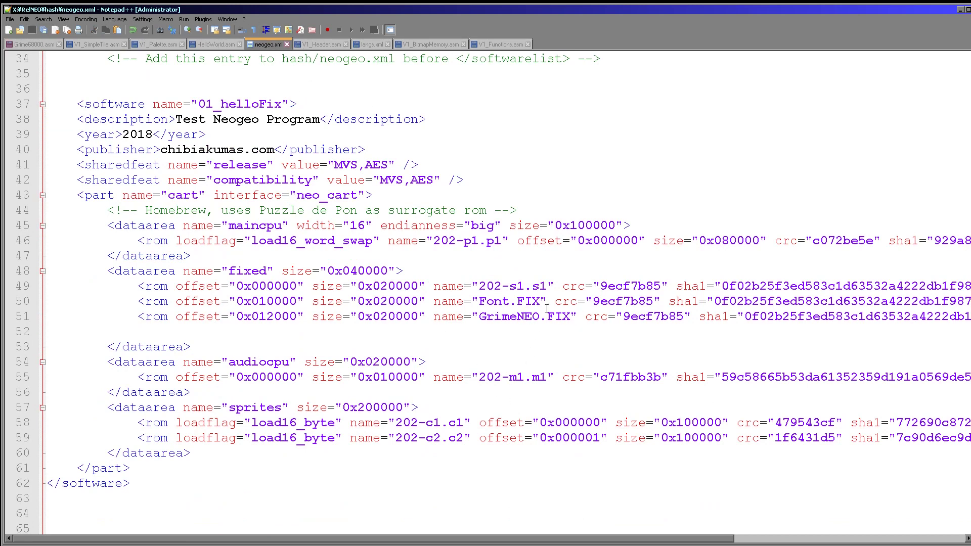
pyautogui.click(510, 317)
pyautogui.doubleClick(510, 316)
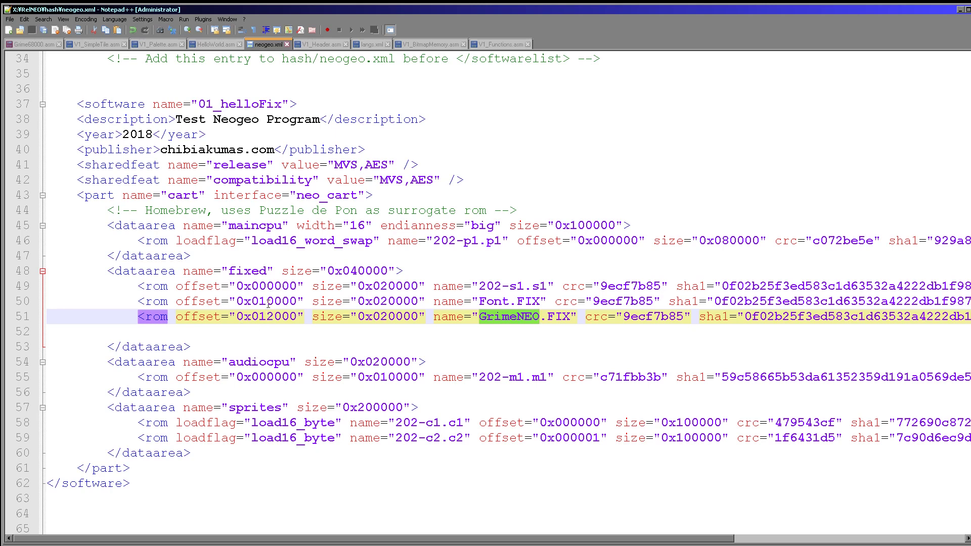
pyautogui.click(41, 45)
pyautogui.scroll(3, 285, 265)
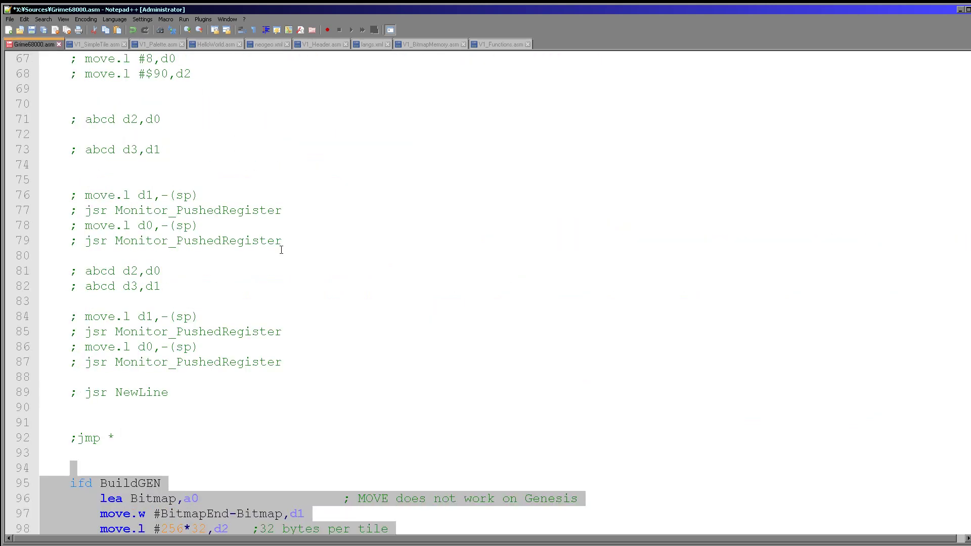
pyautogui.scroll(3, 446, 468)
pyautogui.scroll(5, 349, 318)
pyautogui.scroll(2, 350, 326)
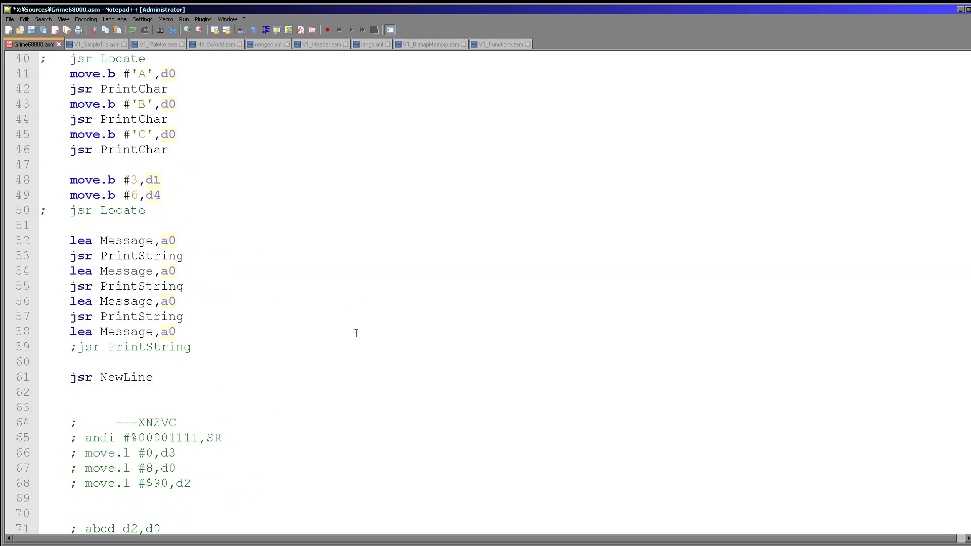
pyautogui.scroll(2, 349, 334)
pyautogui.scroll(2, 199, 228)
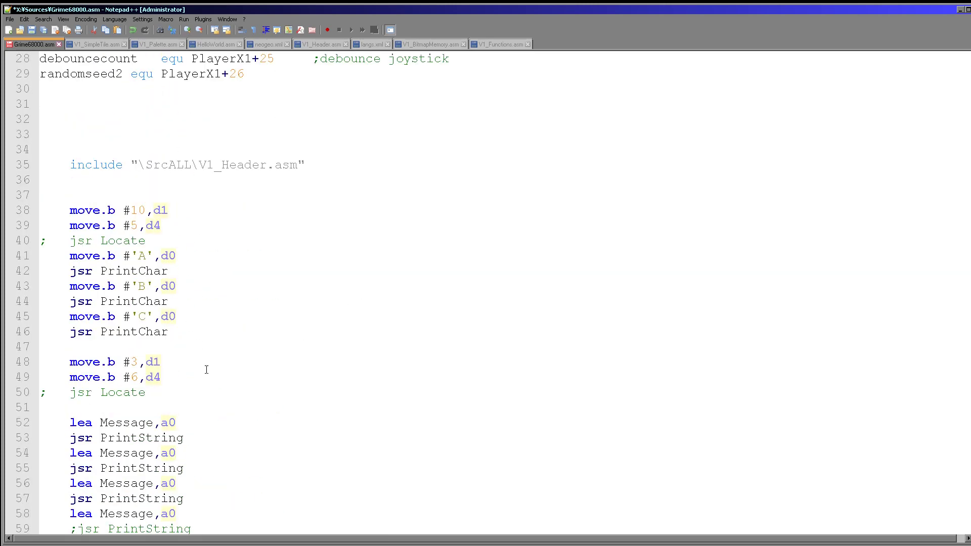
pyautogui.scroll(-3, 206, 388)
pyautogui.scroll(-3, 246, 262)
pyautogui.scroll(-8, 242, 277)
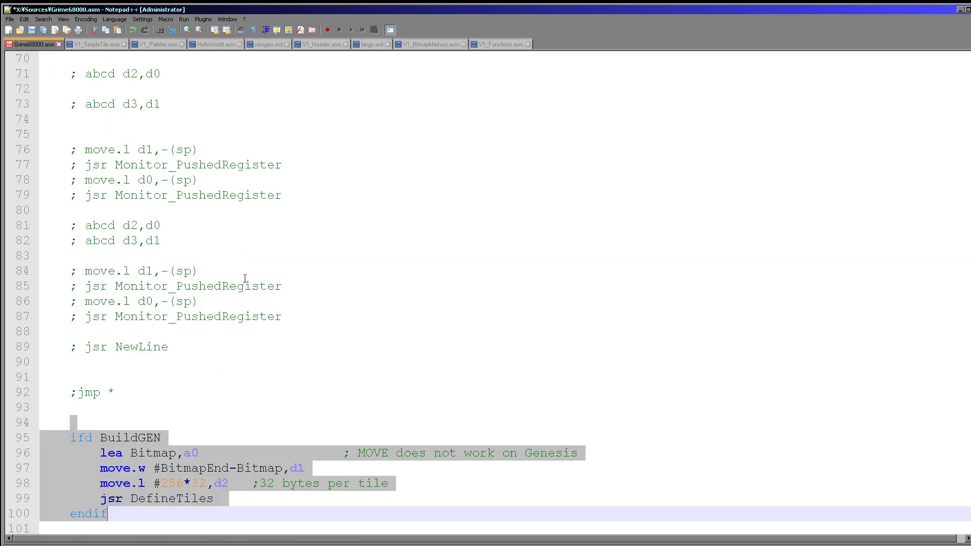
pyautogui.scroll(-4, 242, 281)
pyautogui.scroll(-4, 242, 285)
pyautogui.scroll(-4, 257, 292)
pyautogui.scroll(-4, 257, 292)
pyautogui.scroll(-2, 258, 296)
pyautogui.scroll(-3, 260, 299)
pyautogui.scroll(-3, 262, 304)
pyautogui.scroll(-1, 262, 304)
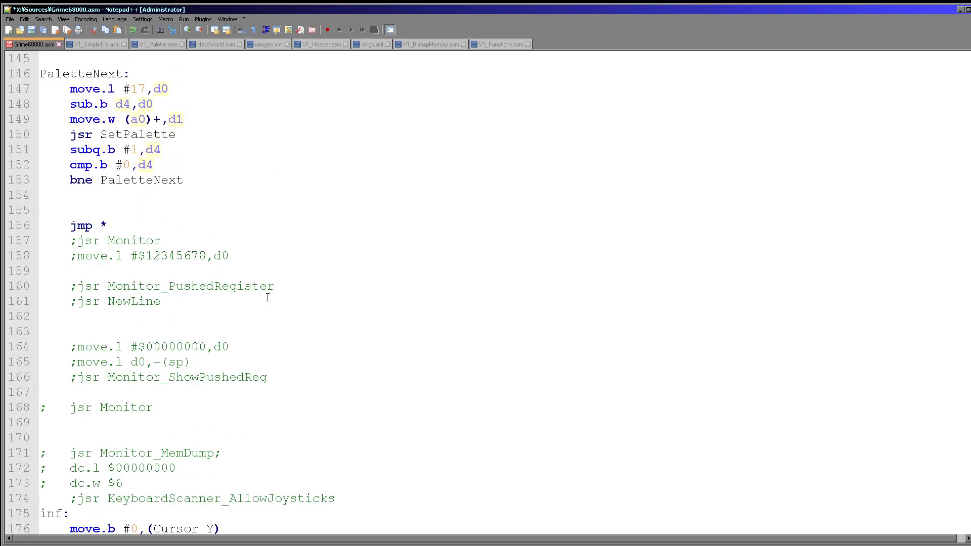
pyautogui.scroll(2, 262, 303)
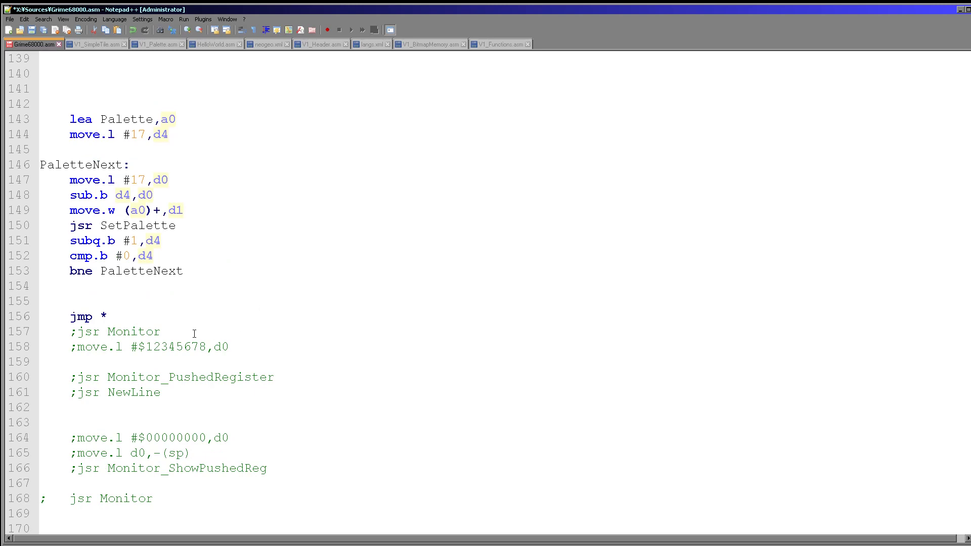
pyautogui.click(128, 311)
pyautogui.scroll(-3, 127, 311)
pyautogui.scroll(-2, 152, 303)
pyautogui.scroll(-1, 203, 283)
pyautogui.scroll(5, 204, 282)
pyautogui.scroll(1, 349, 334)
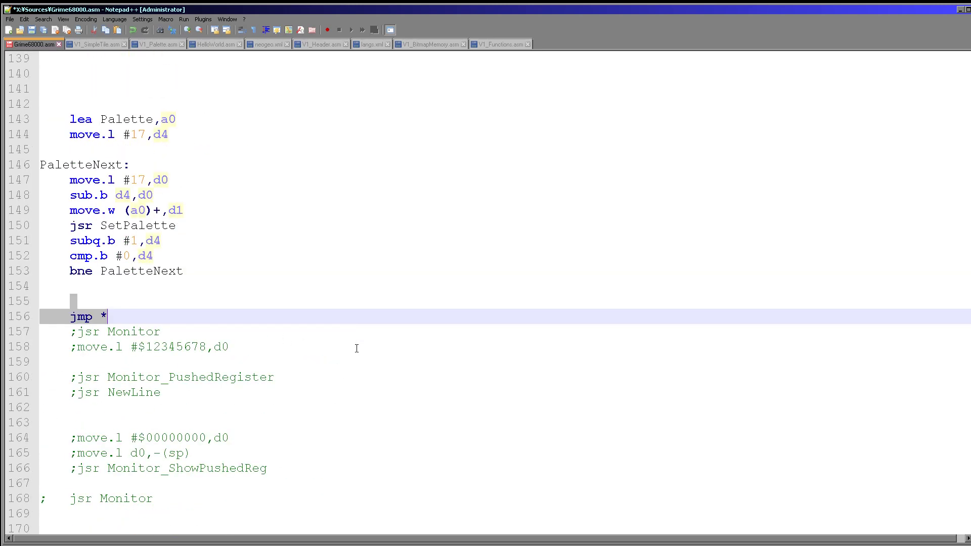
pyautogui.scroll(2, 359, 341)
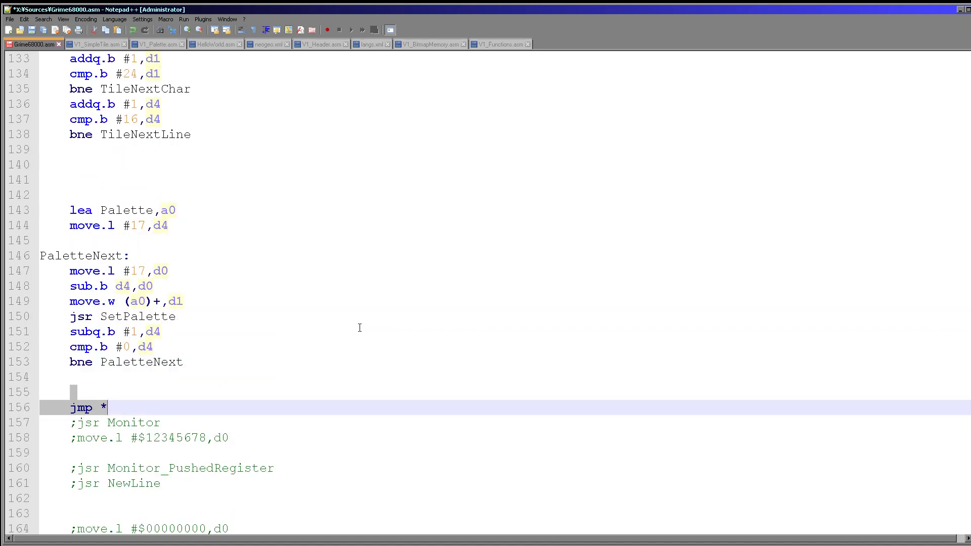
pyautogui.scroll(1, 360, 326)
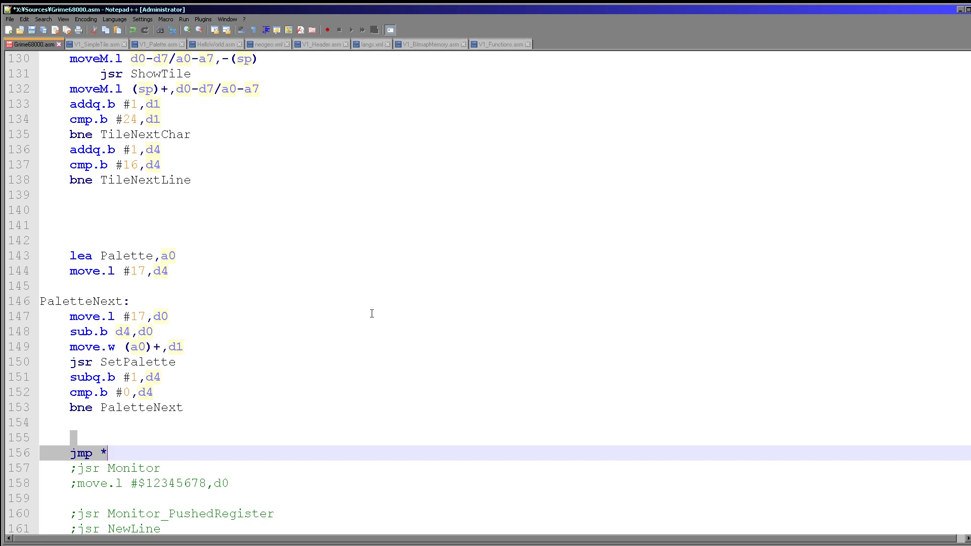
# - Open V1_SimpleTile.asm, glance at the register map, and select Tilenum in the header
pyautogui.click(95, 44)
pyautogui.scroll(10, 242, 230)
pyautogui.scroll(10, 242, 229)
pyautogui.scroll(5, 242, 230)
pyautogui.scroll(8, 243, 229)
pyautogui.scroll(4, 242, 229)
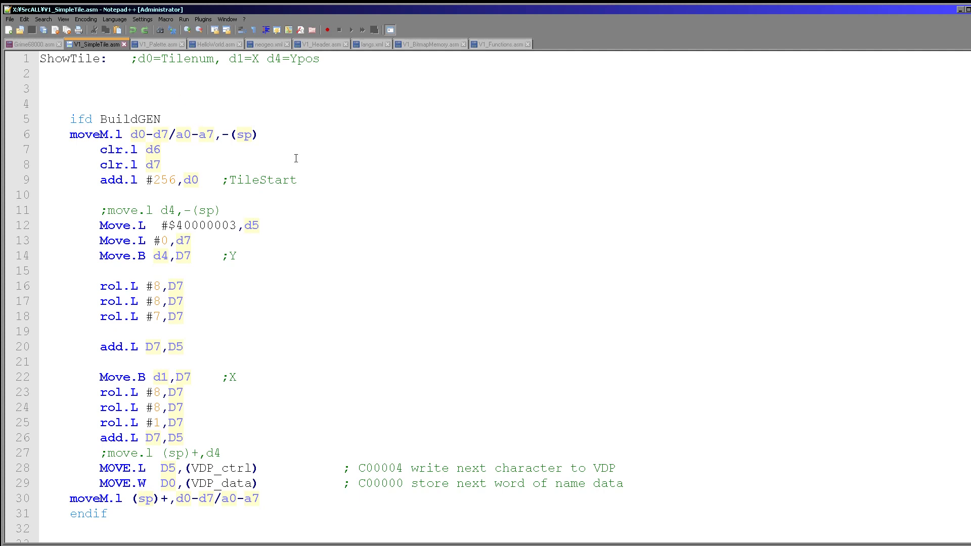
pyautogui.hotkey('alt', 'Tab')
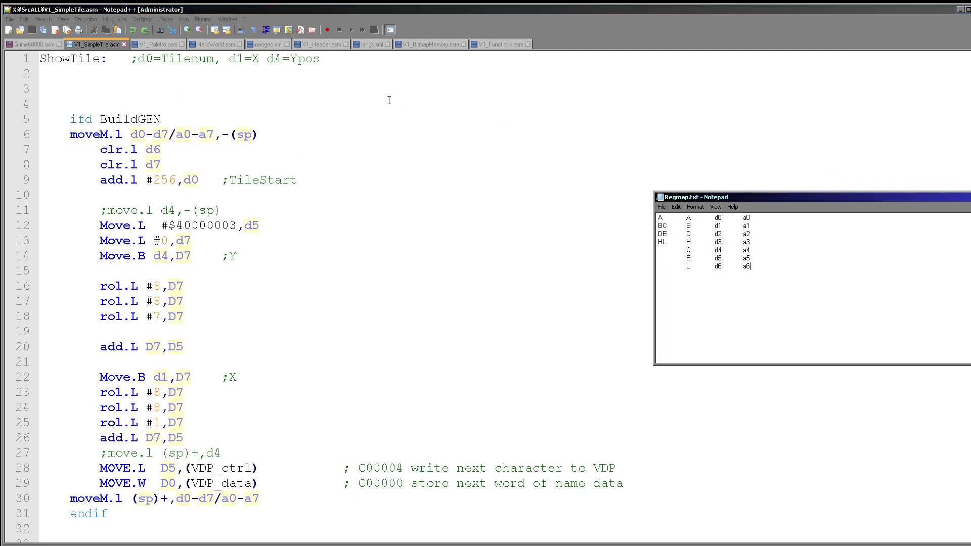
pyautogui.click(351, 92)
pyautogui.doubleClick(190, 59)
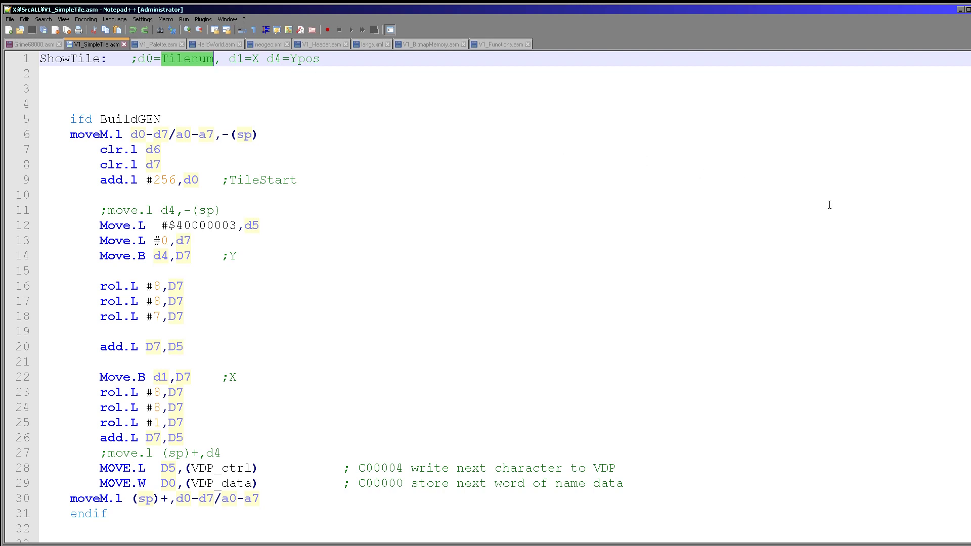
# - Check the C row of the register map, then select the moveM register-saving line 6
pyautogui.hotkey('alt', 'Tab')
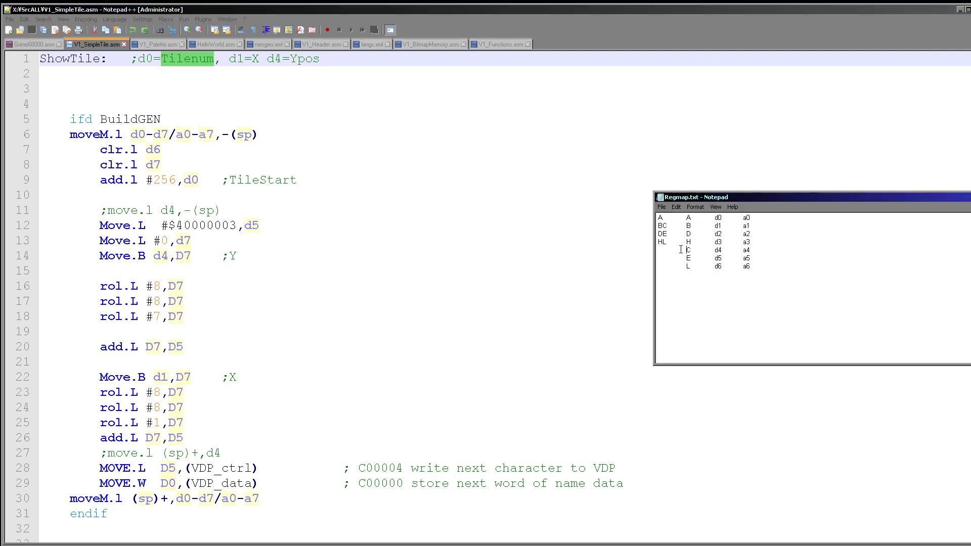
pyautogui.click(717, 251)
pyautogui.click(472, 274)
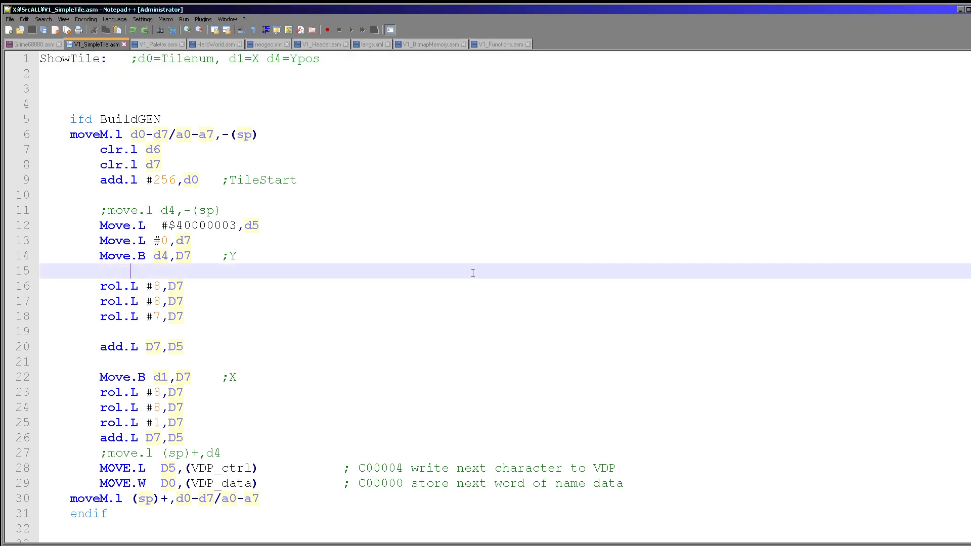
pyautogui.click(228, 135)
pyautogui.doubleClick(81, 135)
pyautogui.moveTo(82, 135); pyautogui.dragTo(309, 135)
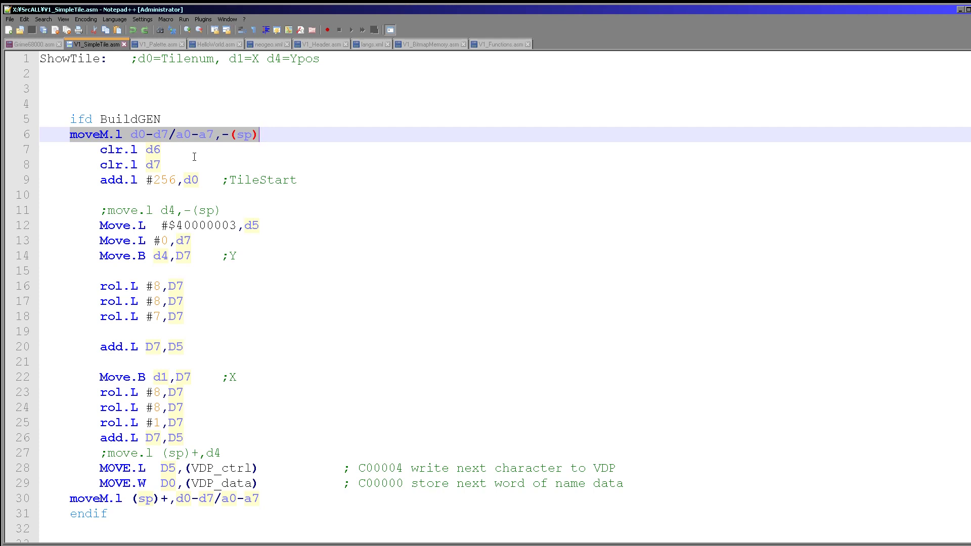
# - Highlight d7, d6, the 256 tile offset, VDP_ctrl and VDP_data in the Genesis code
pyautogui.click(156, 164)
pyautogui.doubleClick(156, 164)
pyautogui.doubleClick(153, 150)
pyautogui.doubleClick(164, 181)
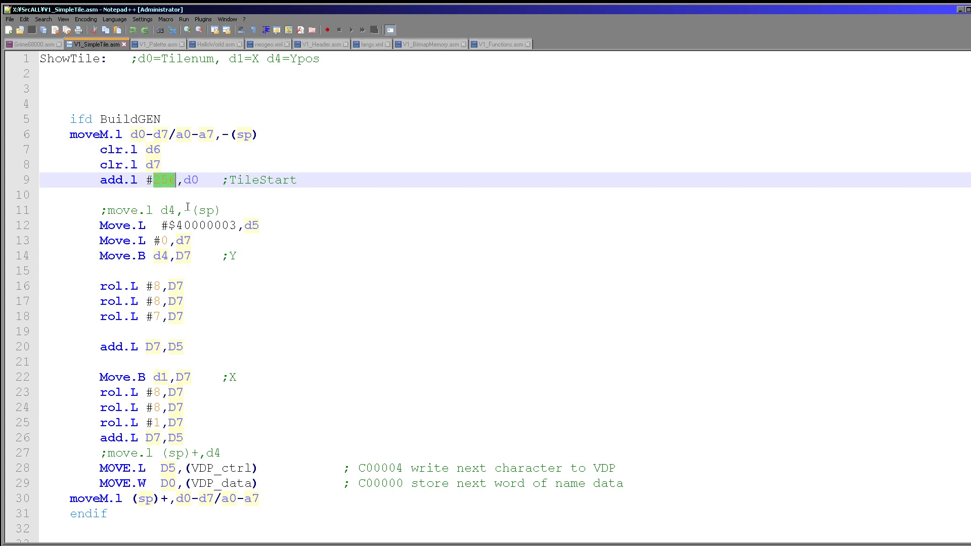
pyautogui.scroll(-1, 248, 279)
pyautogui.scroll(-1, 265, 274)
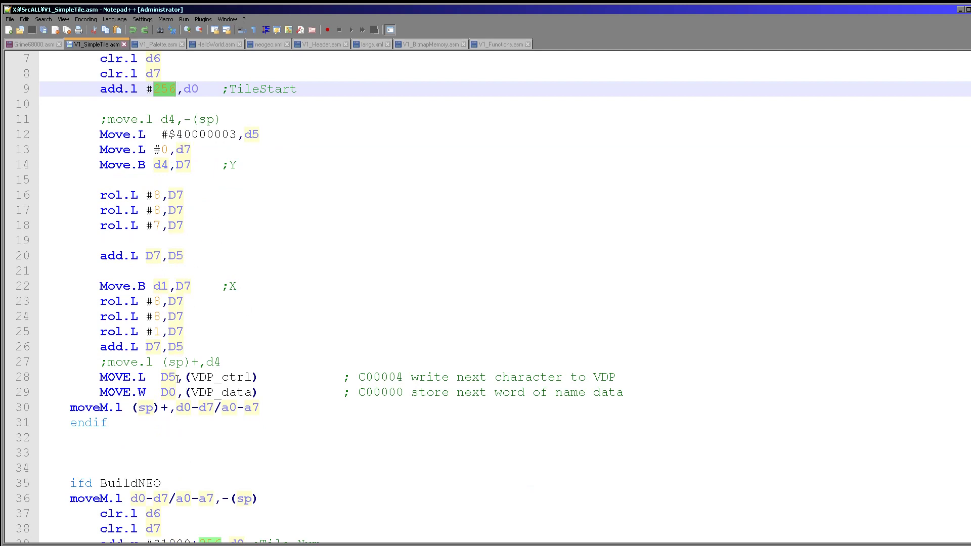
pyautogui.doubleClick(226, 377)
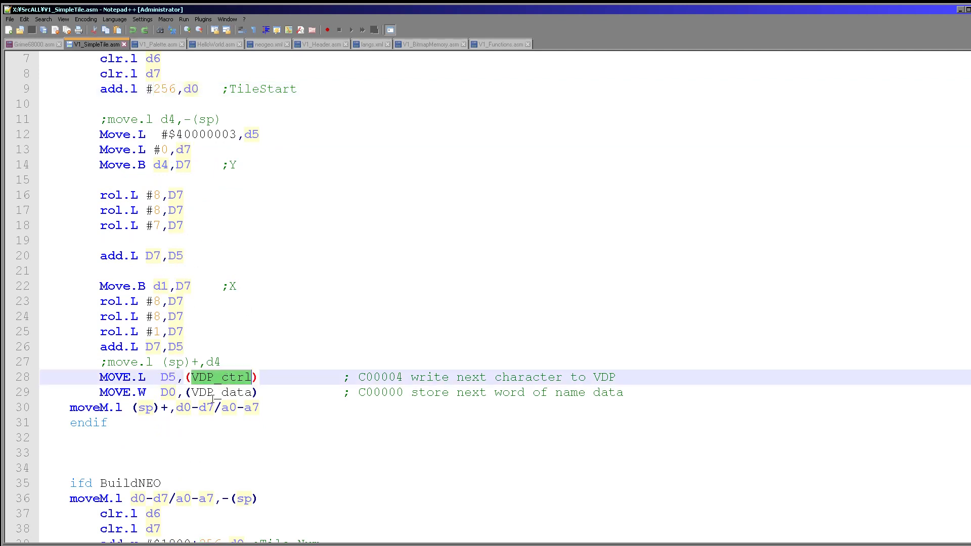
pyautogui.doubleClick(226, 393)
pyautogui.scroll(-3, 243, 402)
pyautogui.scroll(-2, 243, 404)
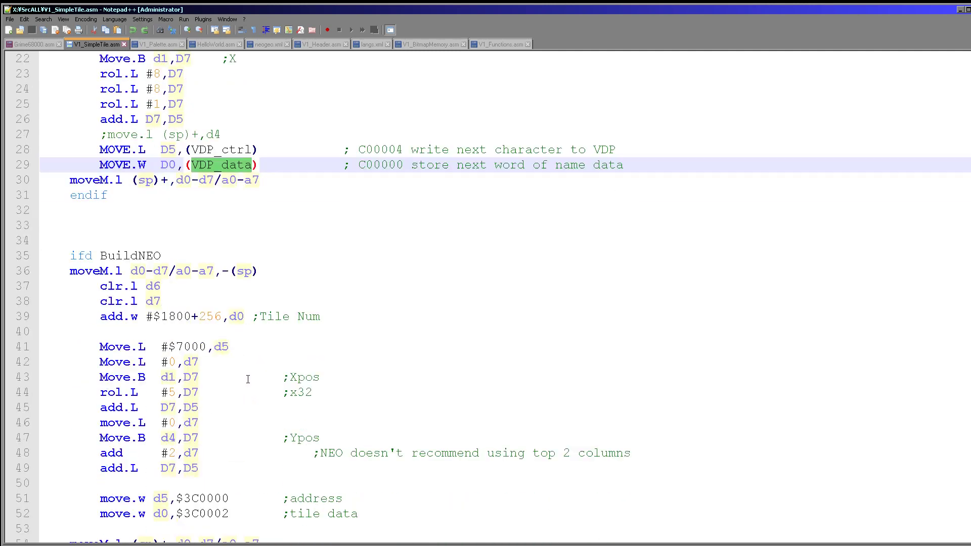
pyautogui.scroll(-2, 235, 341)
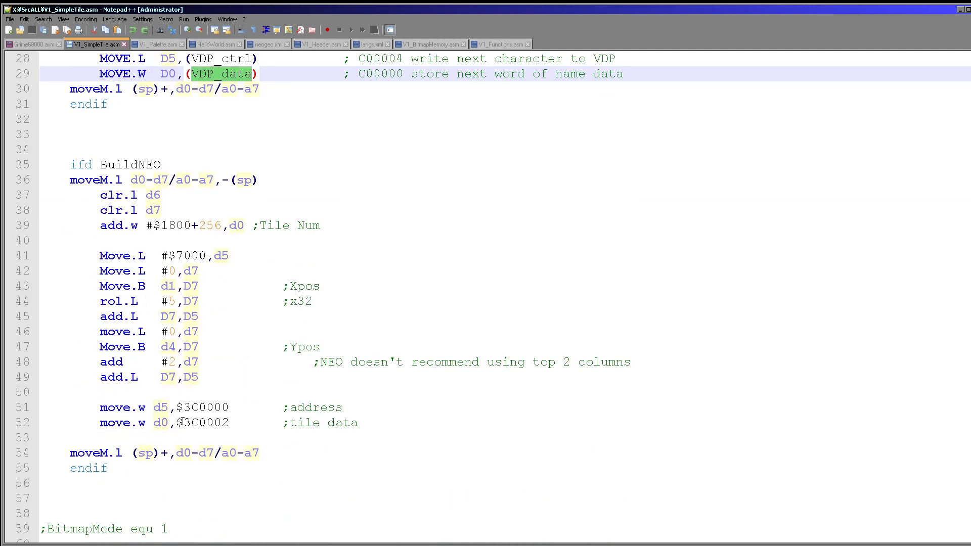
# - Highlight d5, d0 and the 256 tile offset in the Neo Geo code
pyautogui.doubleClick(161, 408)
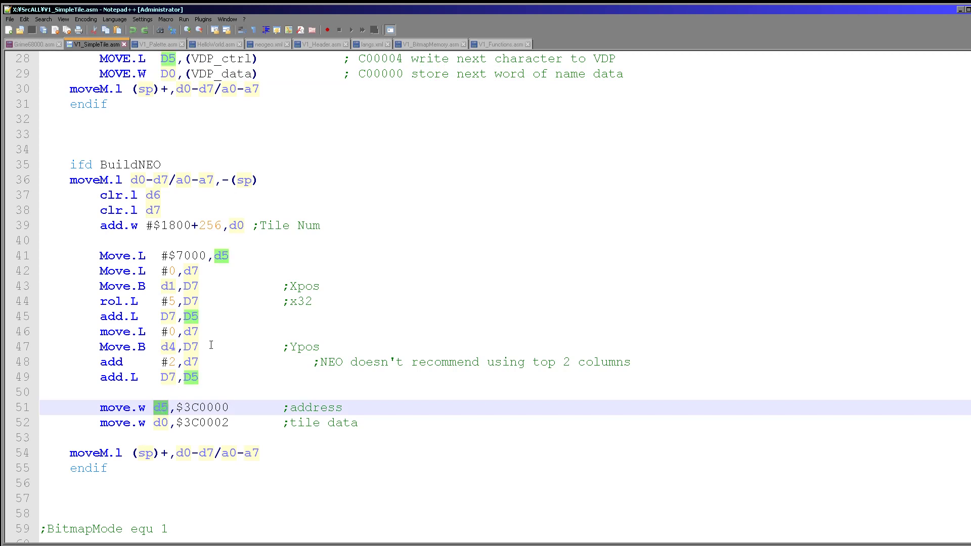
pyautogui.doubleClick(159, 423)
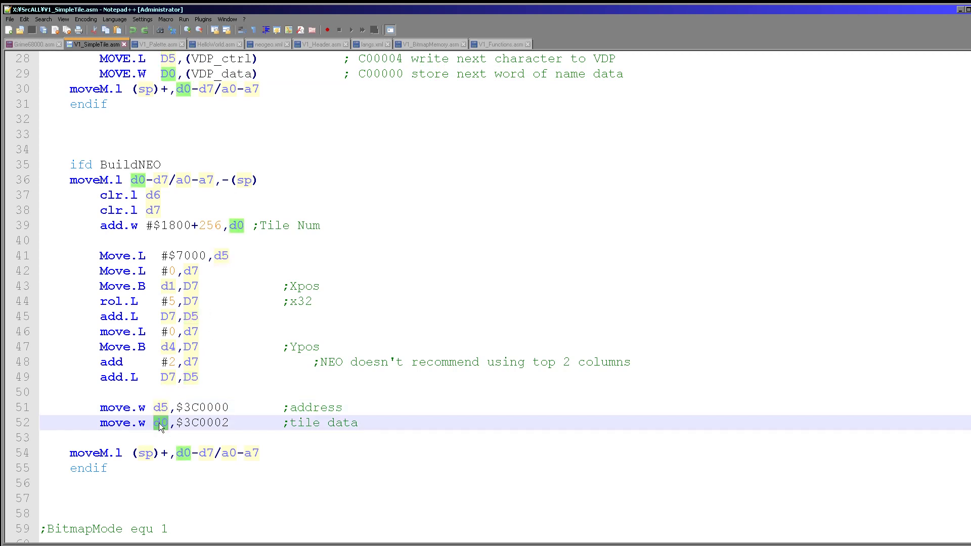
pyautogui.doubleClick(215, 227)
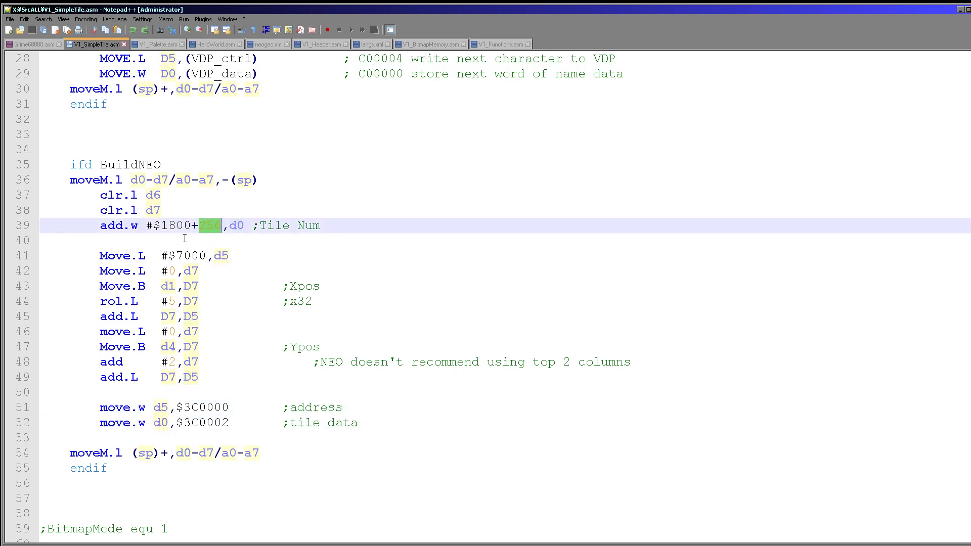
pyautogui.click(156, 225)
pyautogui.scroll(-10, 156, 225)
pyautogui.scroll(-2, 206, 284)
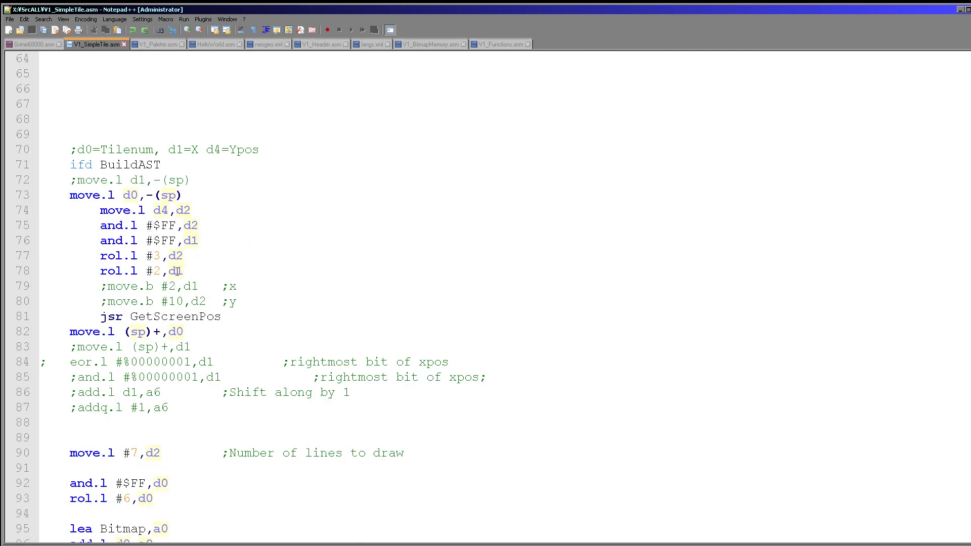
pyautogui.doubleClick(170, 317)
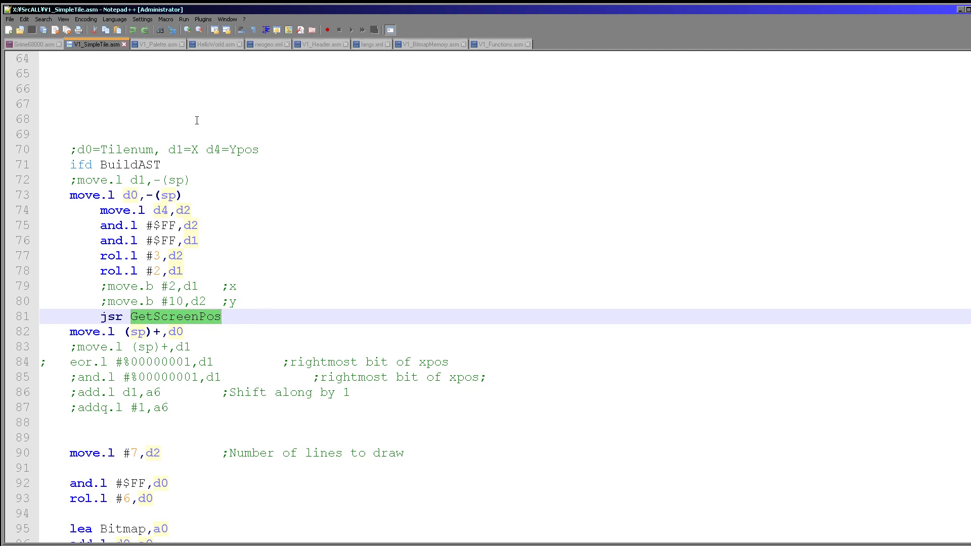
pyautogui.scroll(-1, 197, 120)
pyautogui.scroll(-2, 172, 275)
pyautogui.scroll(-2, 172, 275)
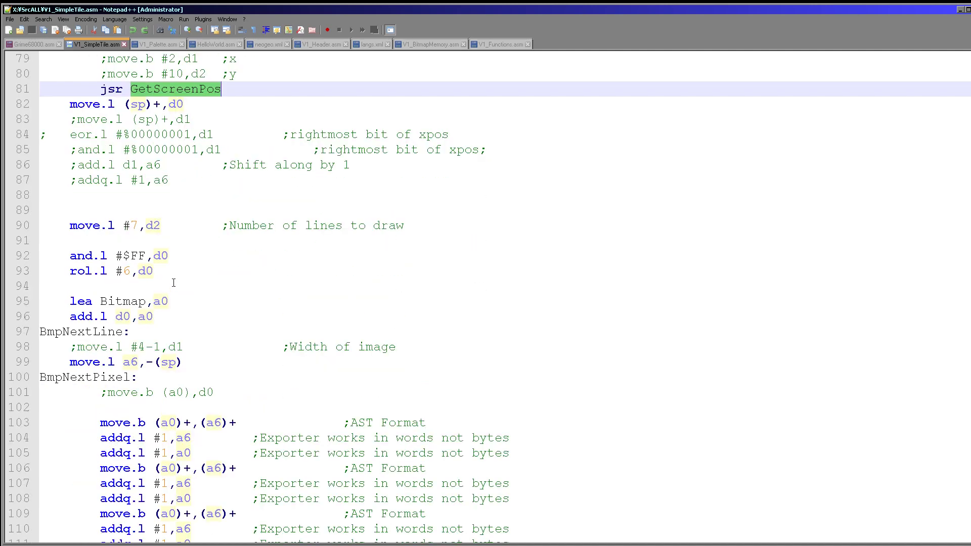
pyautogui.scroll(-2, 180, 278)
pyautogui.scroll(3, 180, 277)
pyautogui.scroll(3, 181, 277)
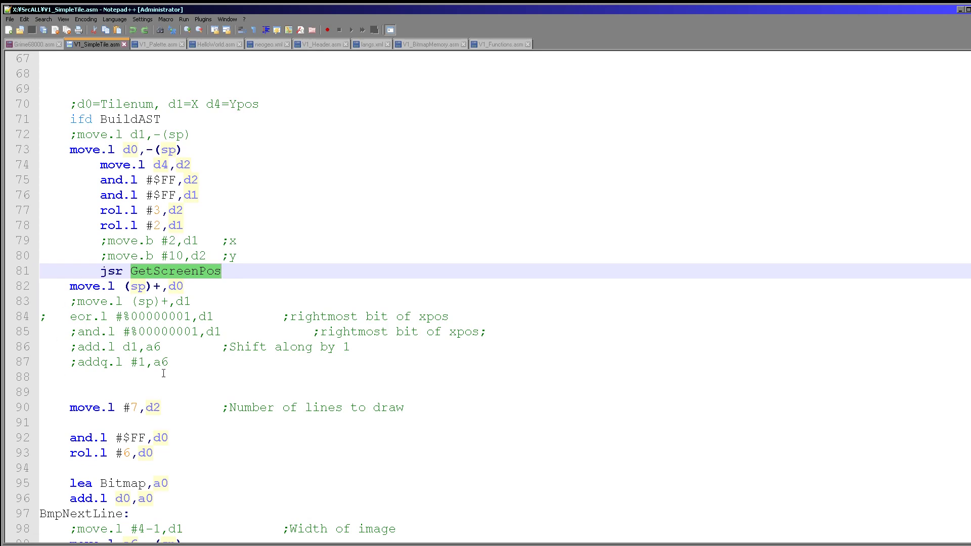
pyautogui.scroll(-2, 216, 342)
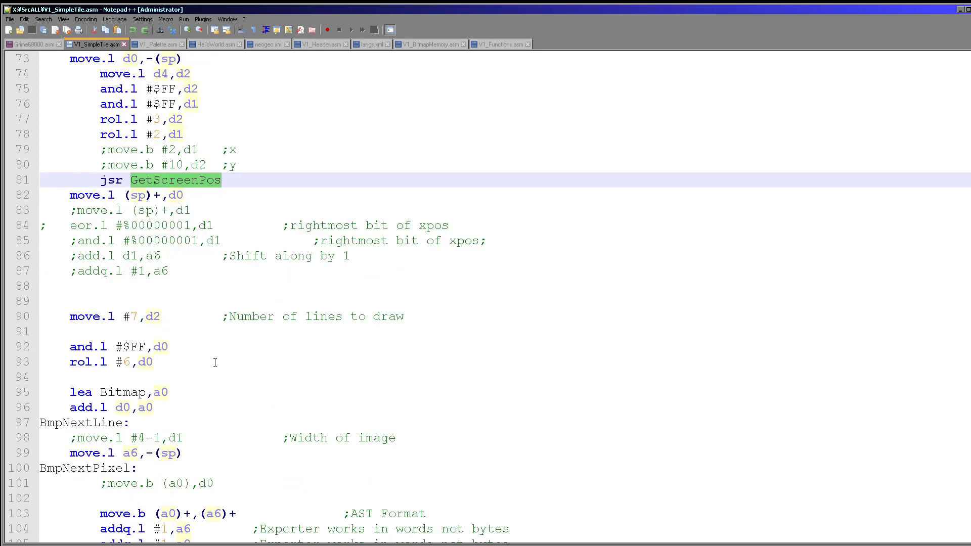
pyautogui.scroll(-4, 216, 341)
pyautogui.scroll(4, 228, 336)
pyautogui.scroll(2, 227, 335)
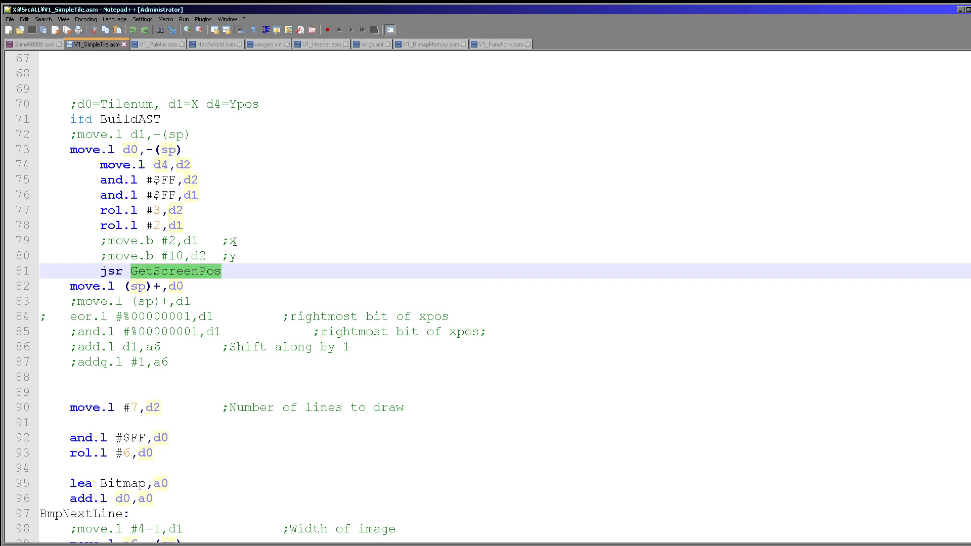
pyautogui.scroll(-3, 87, 122)
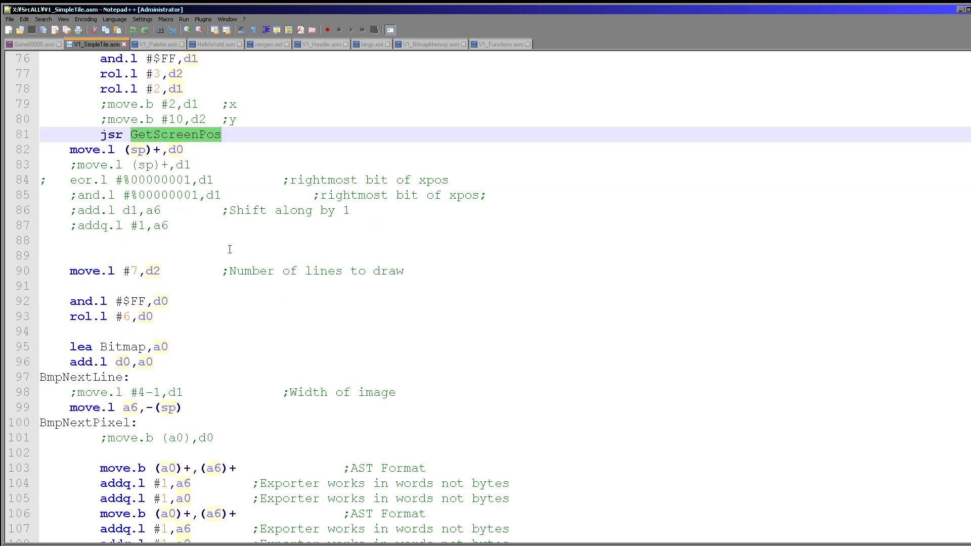
pyautogui.scroll(-3, 230, 250)
pyautogui.scroll(-2, 230, 249)
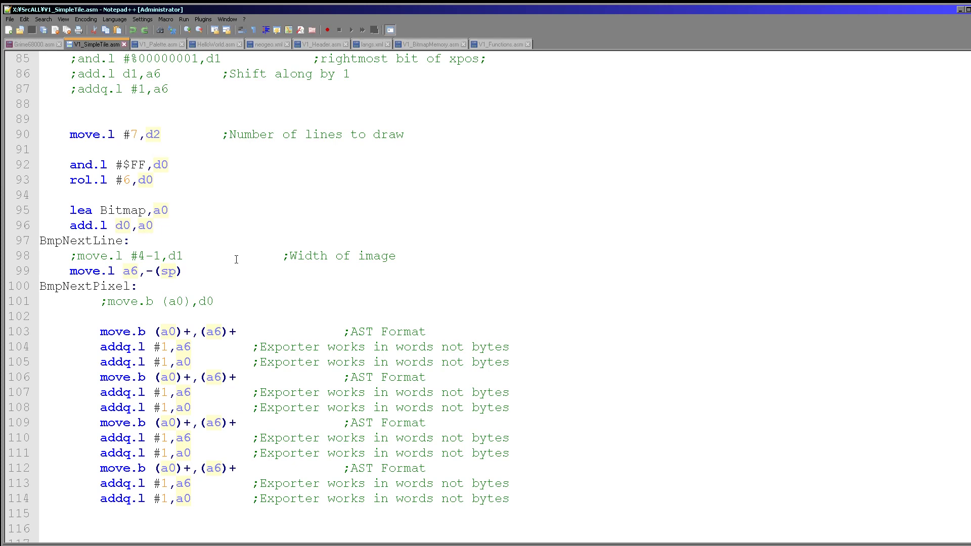
pyautogui.scroll(-2, 249, 306)
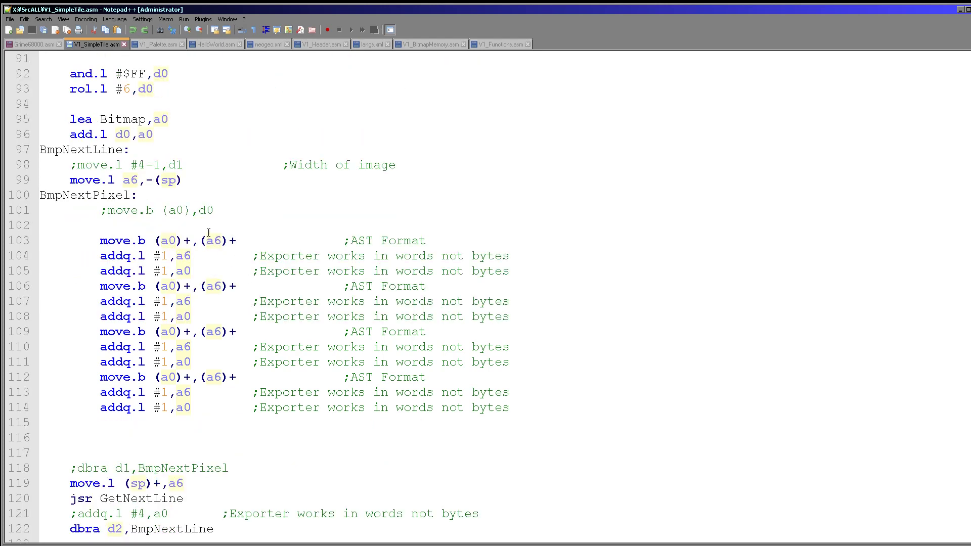
pyautogui.moveTo(102, 225); pyautogui.dragTo(249, 423)
pyautogui.click(226, 437)
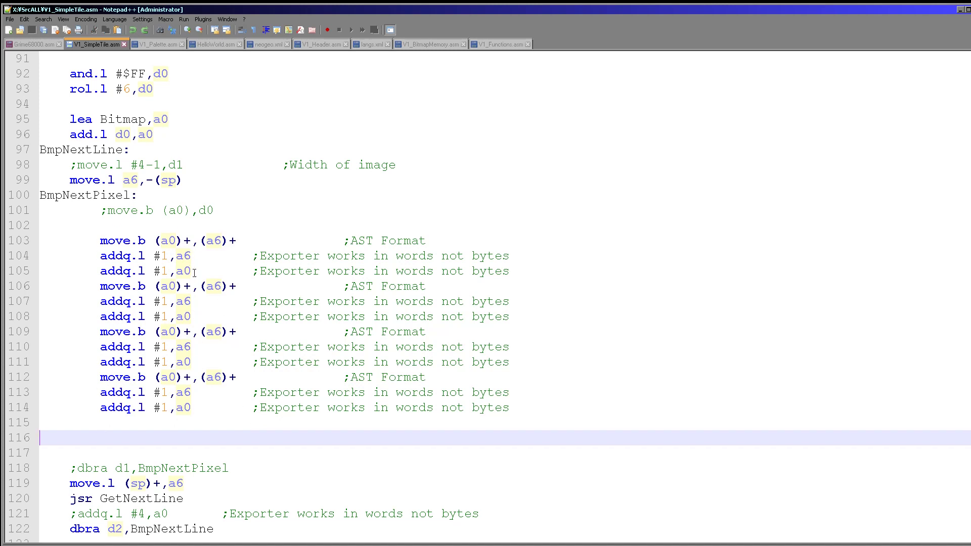
pyautogui.doubleClick(116, 271)
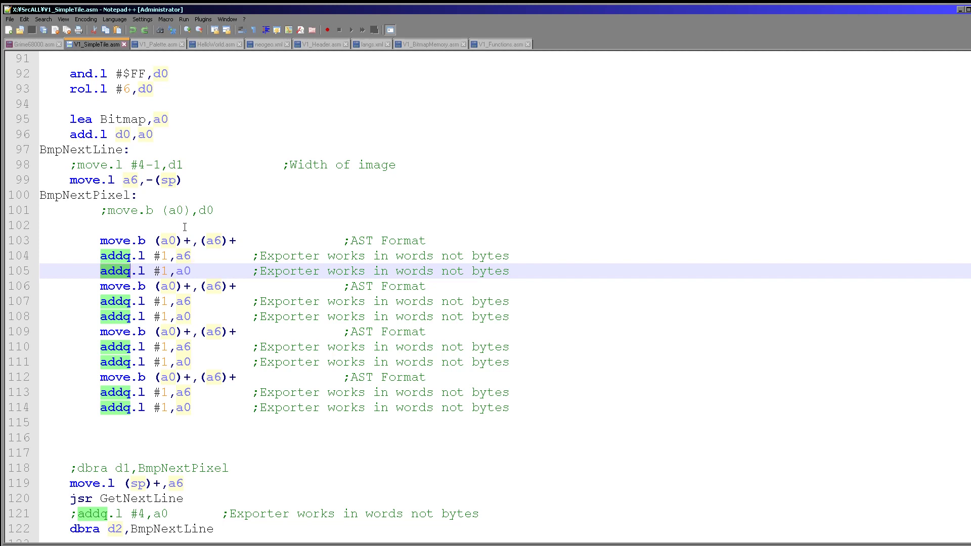
pyautogui.scroll(-3, 185, 227)
pyautogui.scroll(-3, 198, 251)
pyautogui.scroll(-4, 205, 273)
pyautogui.scroll(-2, 214, 287)
pyautogui.scroll(3, 214, 287)
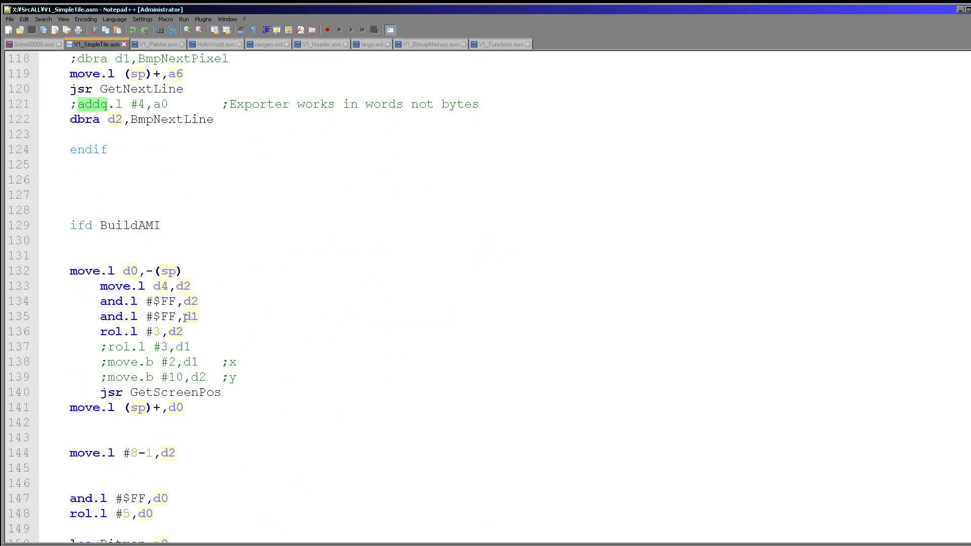
pyautogui.scroll(-1, 228, 285)
pyautogui.scroll(-2, 228, 284)
pyautogui.scroll(2, 231, 285)
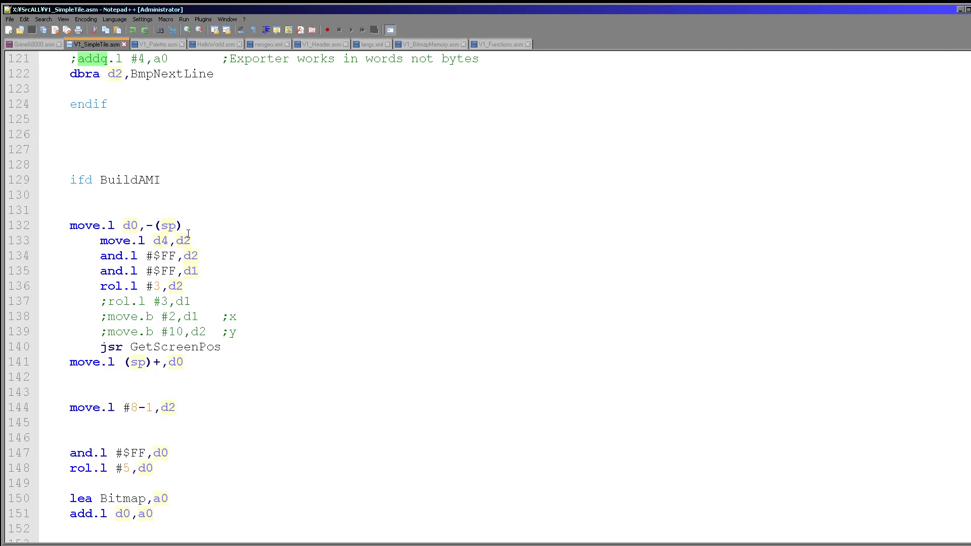
pyautogui.click(330, 46)
pyautogui.scroll(5, 330, 228)
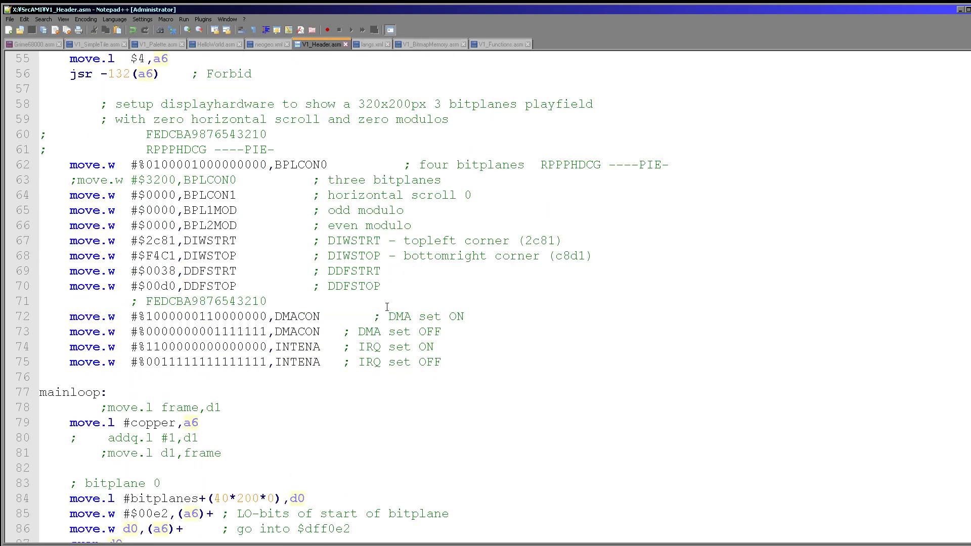
pyautogui.scroll(-2, 227, 175)
pyautogui.scroll(-2, 228, 266)
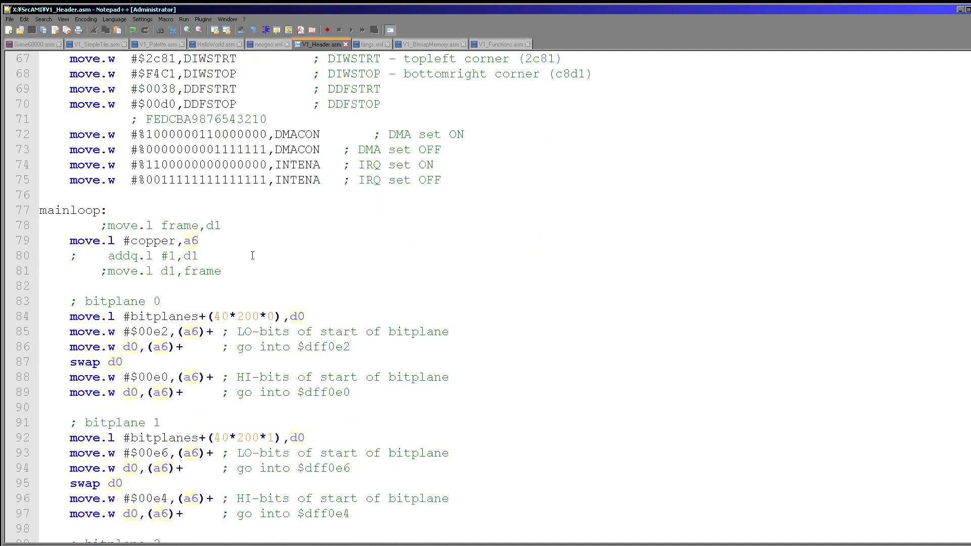
pyautogui.scroll(-2, 252, 361)
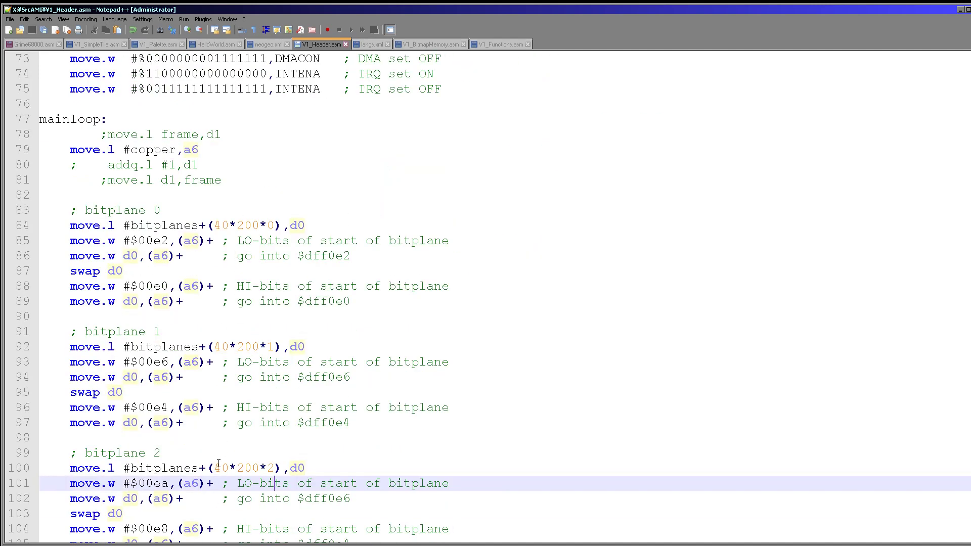
pyautogui.scroll(-2, 230, 377)
pyautogui.scroll(-3, 253, 242)
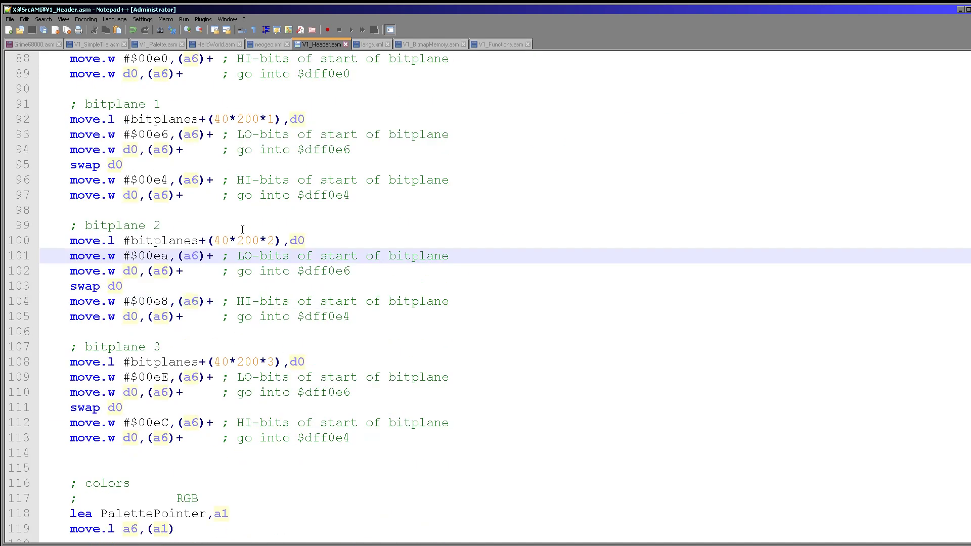
pyautogui.click(98, 45)
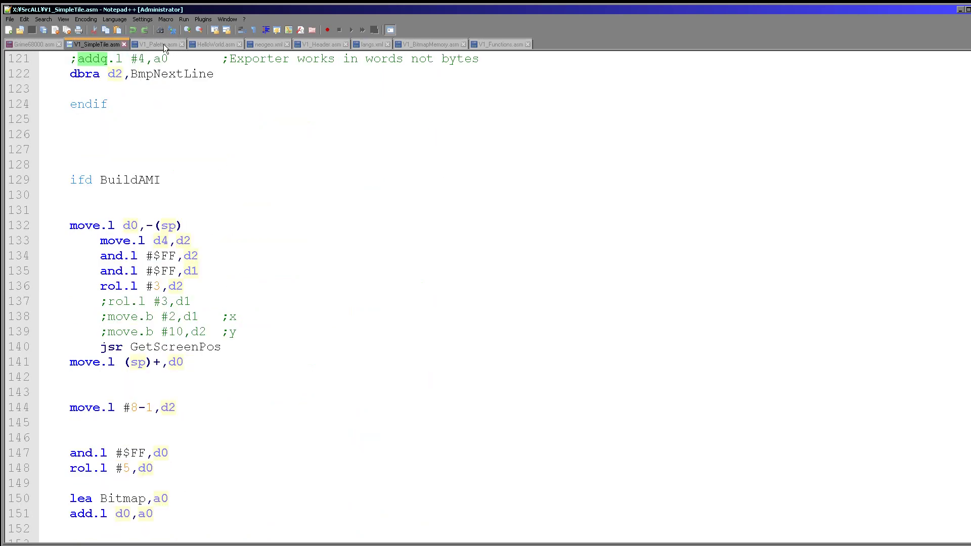
pyautogui.scroll(-3, 239, 198)
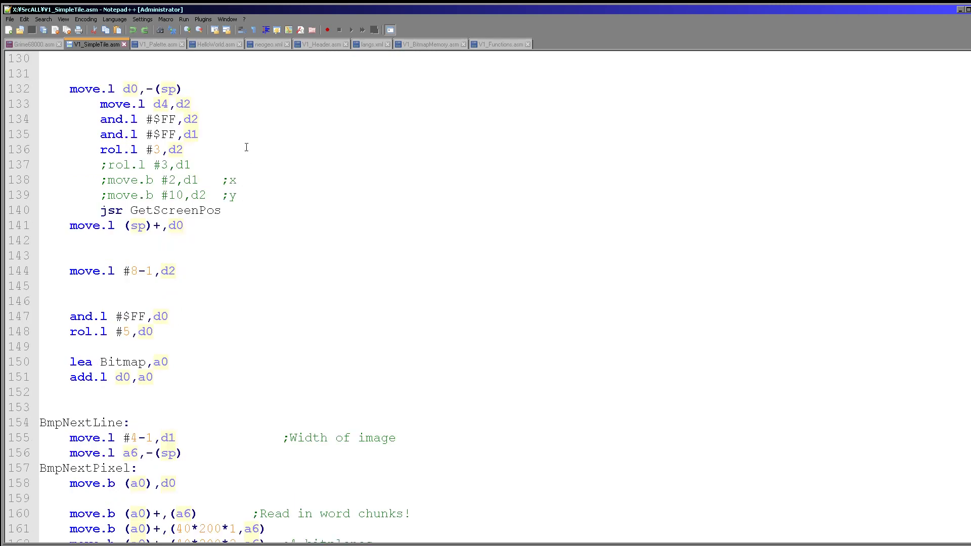
pyautogui.scroll(-4, 237, 433)
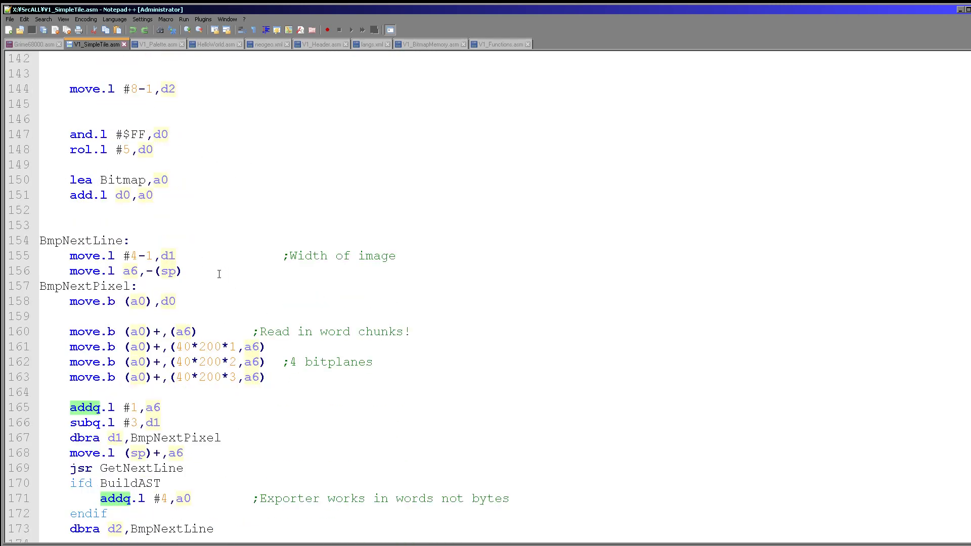
pyautogui.scroll(1, 228, 275)
pyautogui.scroll(3, 212, 281)
pyautogui.scroll(-4, 207, 283)
pyautogui.scroll(-3, 208, 283)
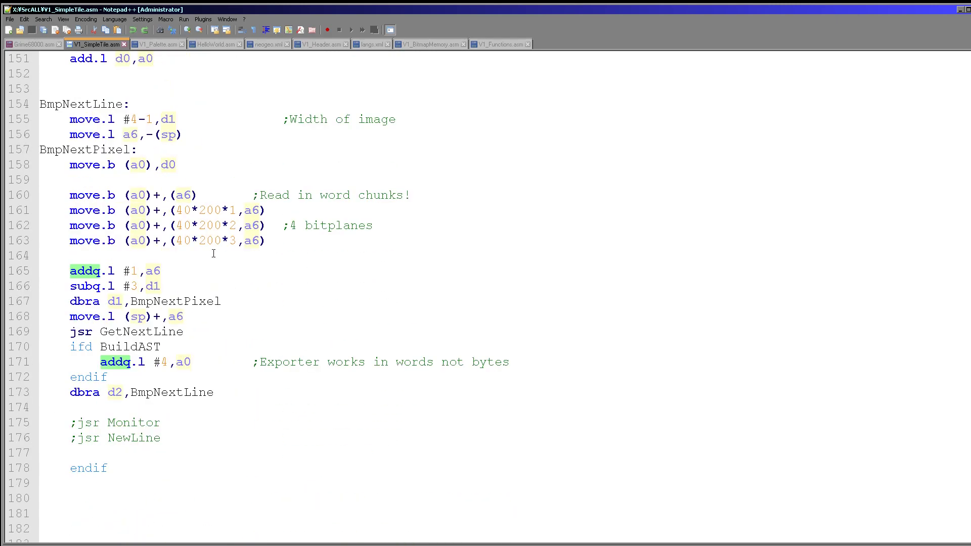
pyautogui.doubleClick(208, 210)
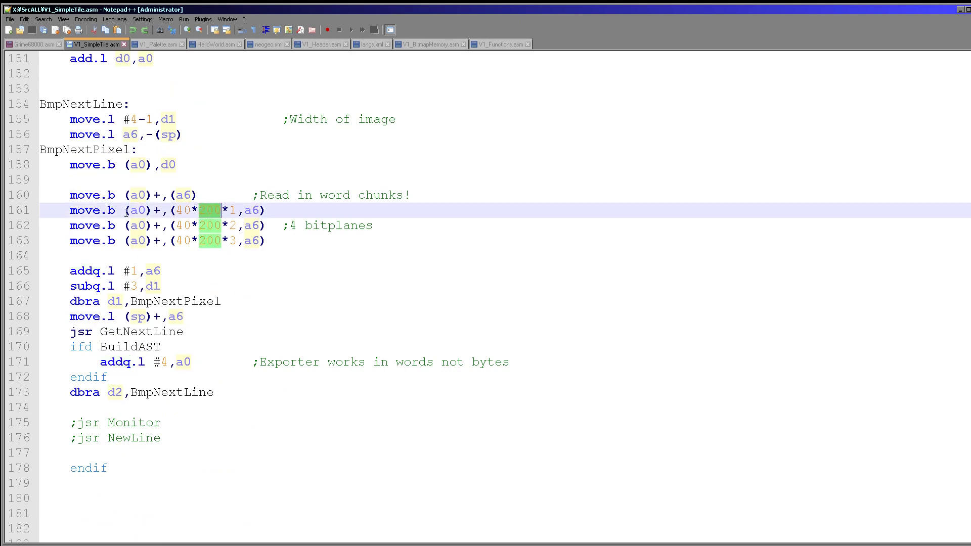
pyautogui.click(230, 226)
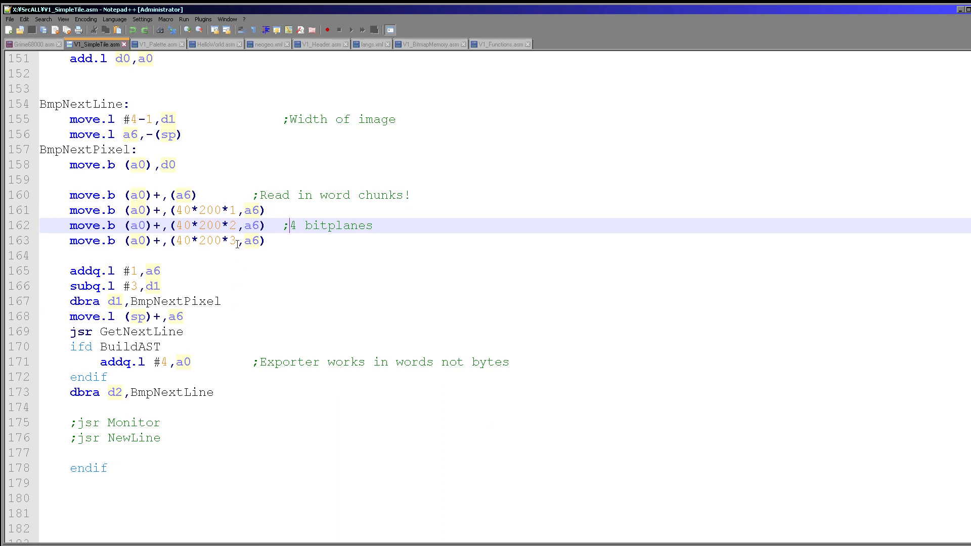
pyautogui.click(269, 210)
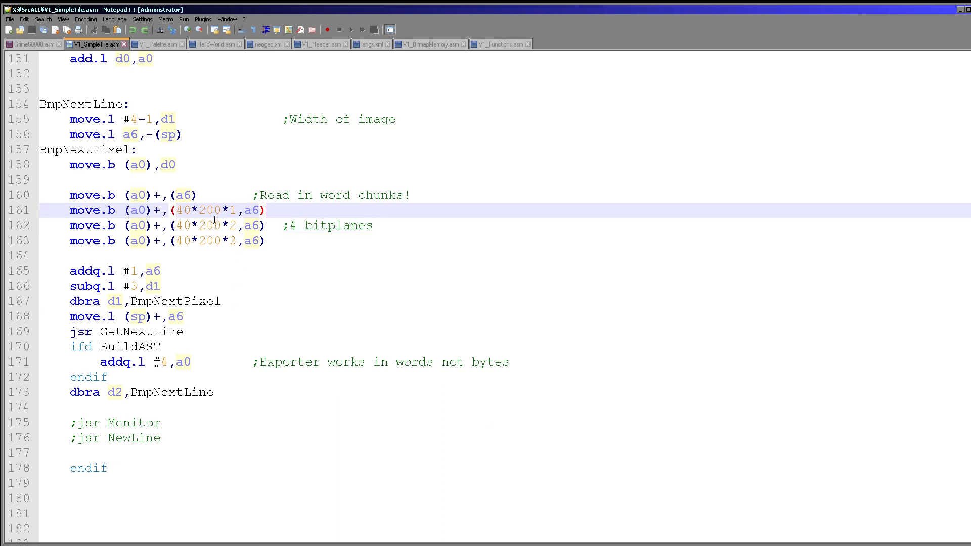
pyautogui.moveTo(237, 210); pyautogui.dragTo(176, 210)
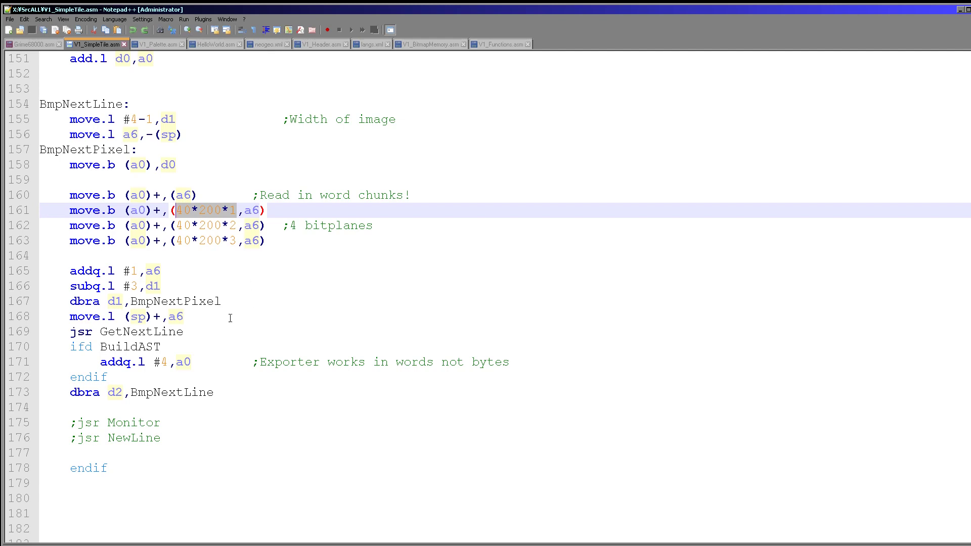
pyautogui.scroll(-2, 295, 302)
pyautogui.scroll(-3, 175, 239)
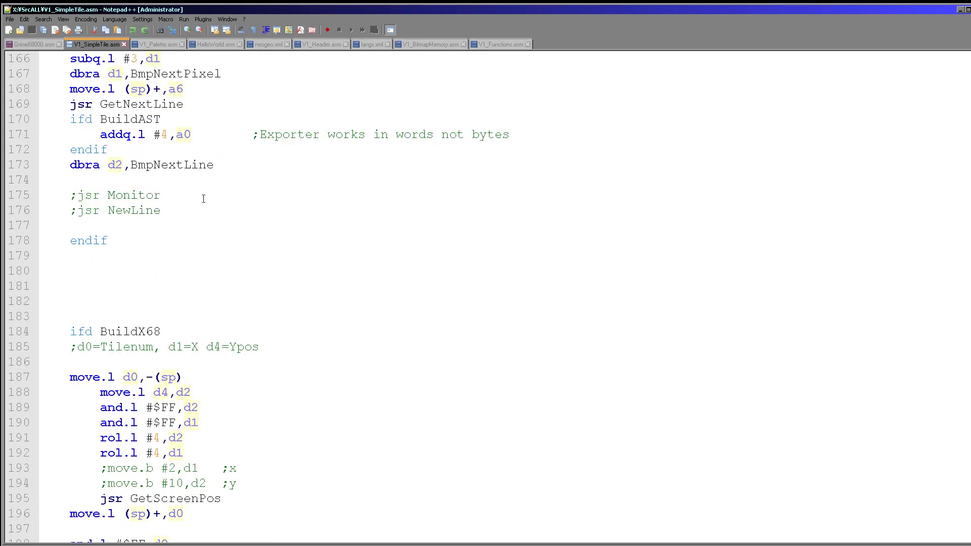
pyautogui.scroll(-3, 219, 220)
pyautogui.scroll(-3, 197, 304)
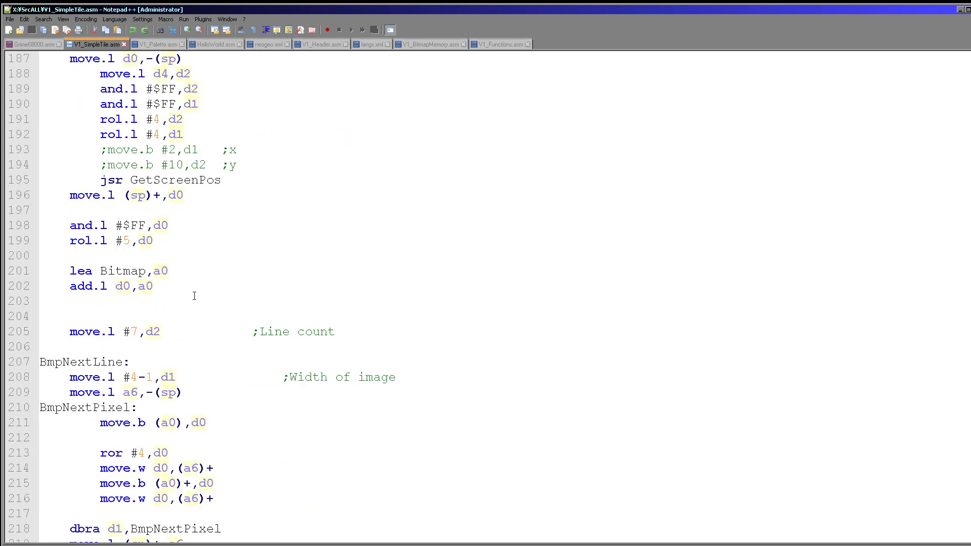
pyautogui.scroll(-3, 198, 304)
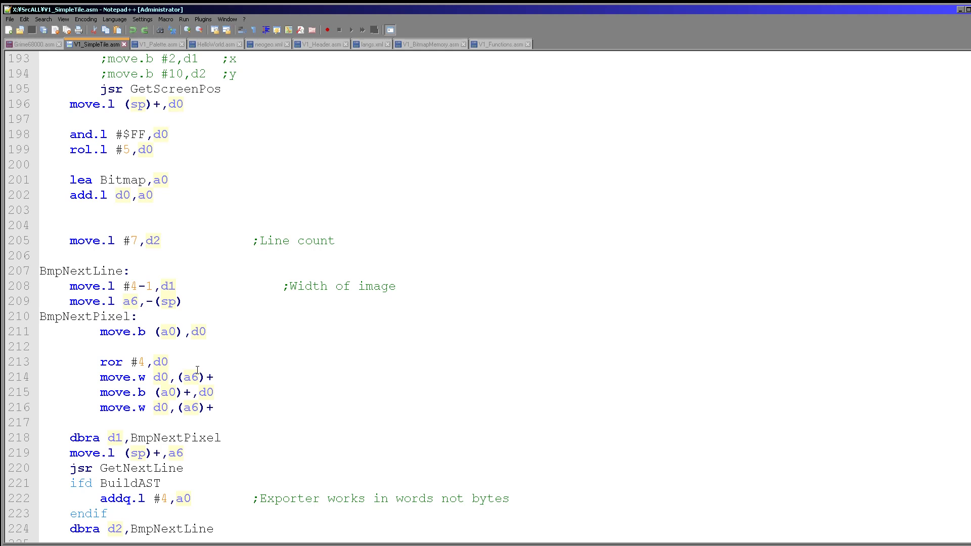
pyautogui.moveTo(170, 362); pyautogui.dragTo(100, 362)
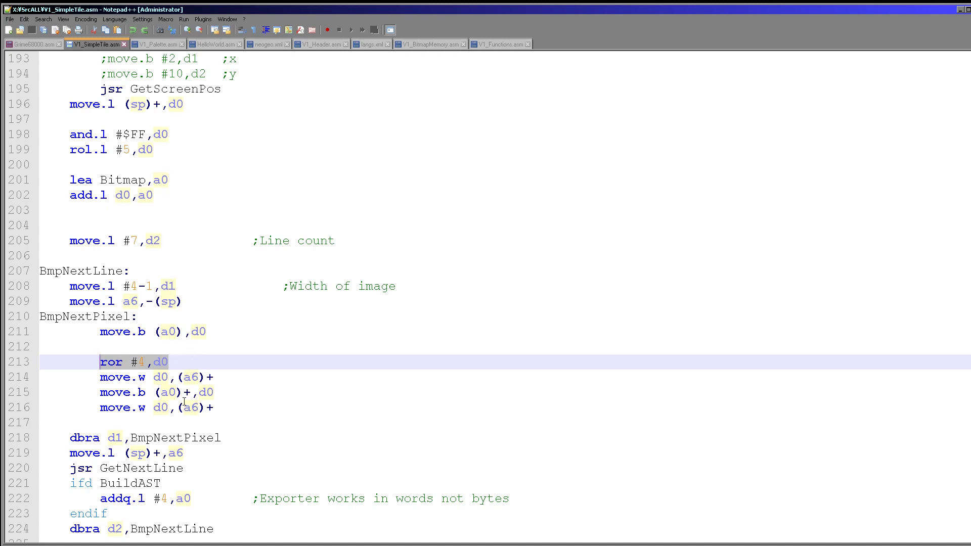
pyautogui.moveTo(182, 393); pyautogui.dragTo(191, 393)
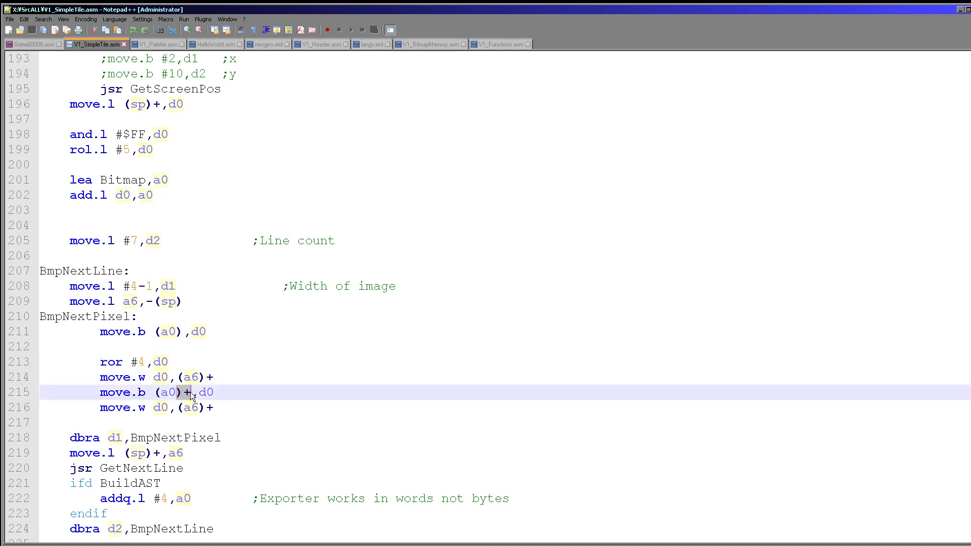
pyautogui.click(183, 332)
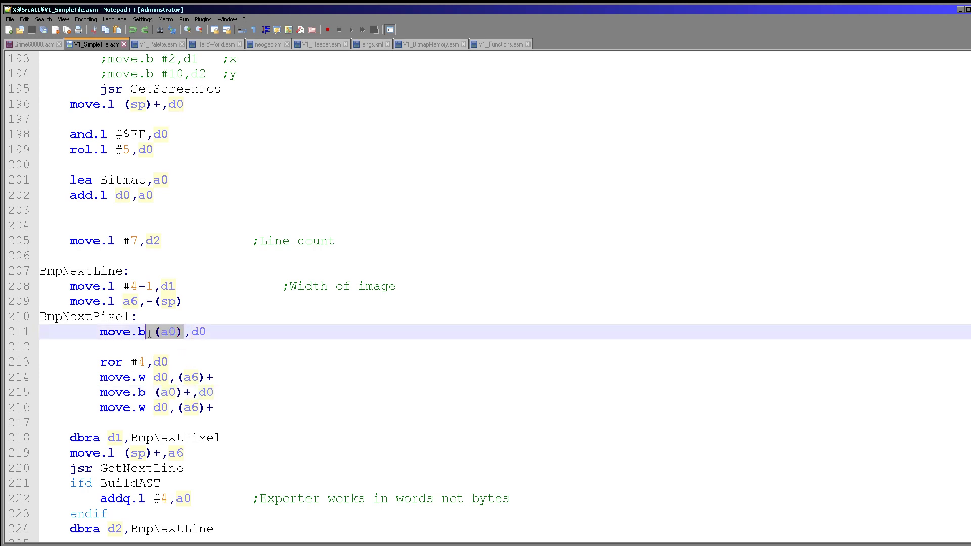
pyautogui.moveTo(100, 332)
pyautogui.mouseDown()
pyautogui.moveTo(205, 313)
pyautogui.moveTo(211, 332)
pyautogui.mouseUp()
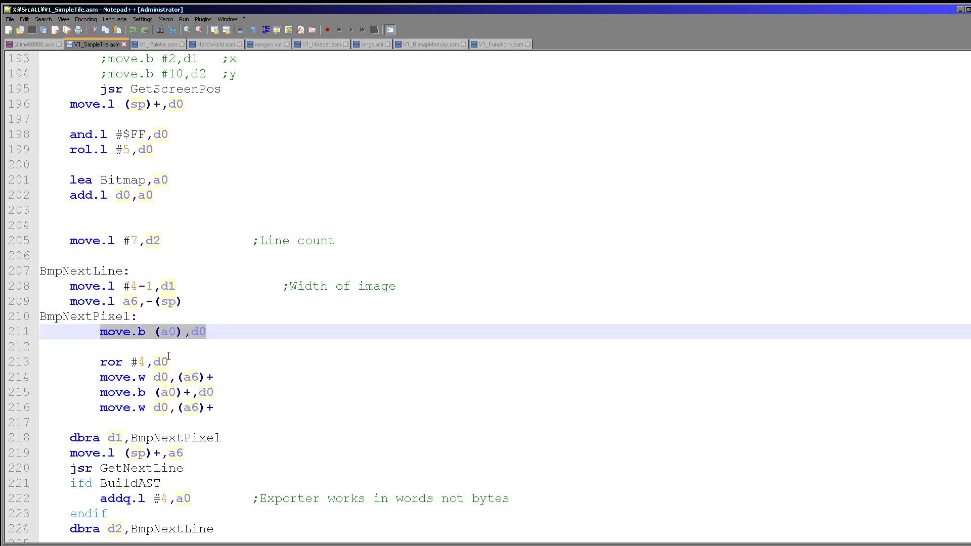
pyautogui.moveTo(99, 362); pyautogui.dragTo(169, 363)
pyautogui.moveTo(100, 377); pyautogui.dragTo(214, 377)
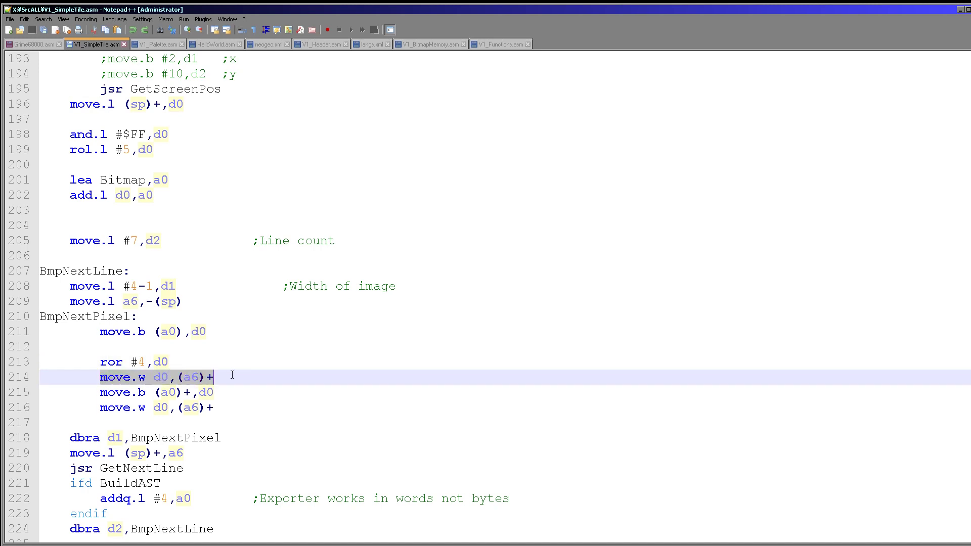
pyautogui.moveTo(100, 392); pyautogui.dragTo(215, 392)
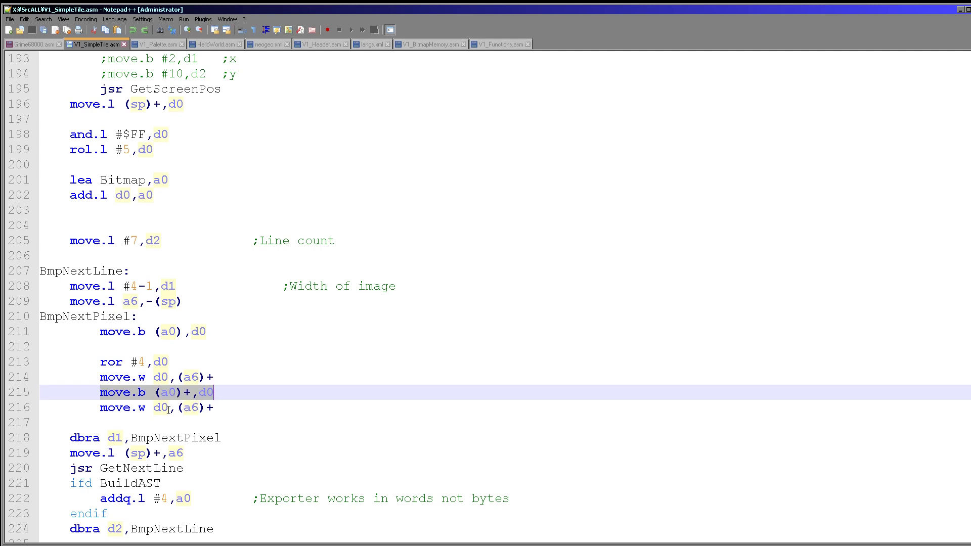
pyautogui.click(205, 409)
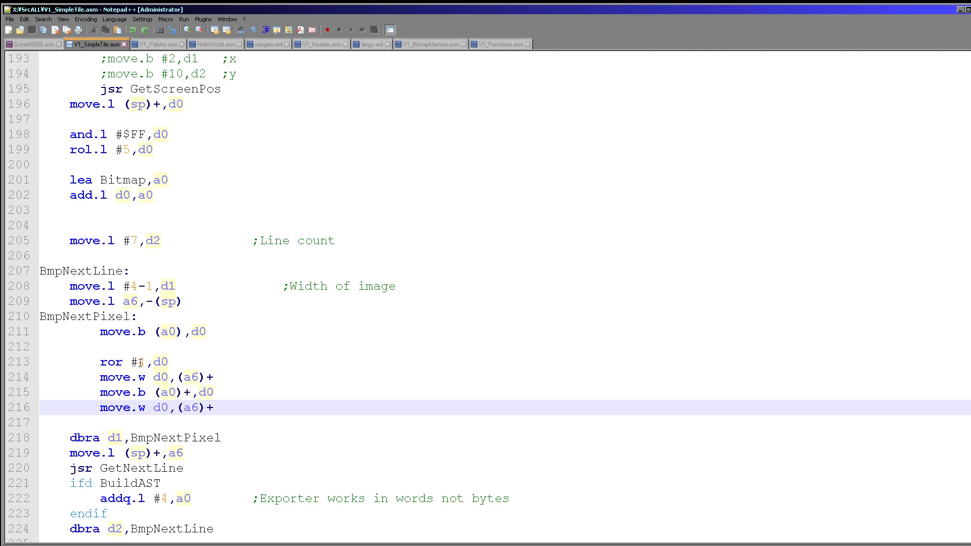